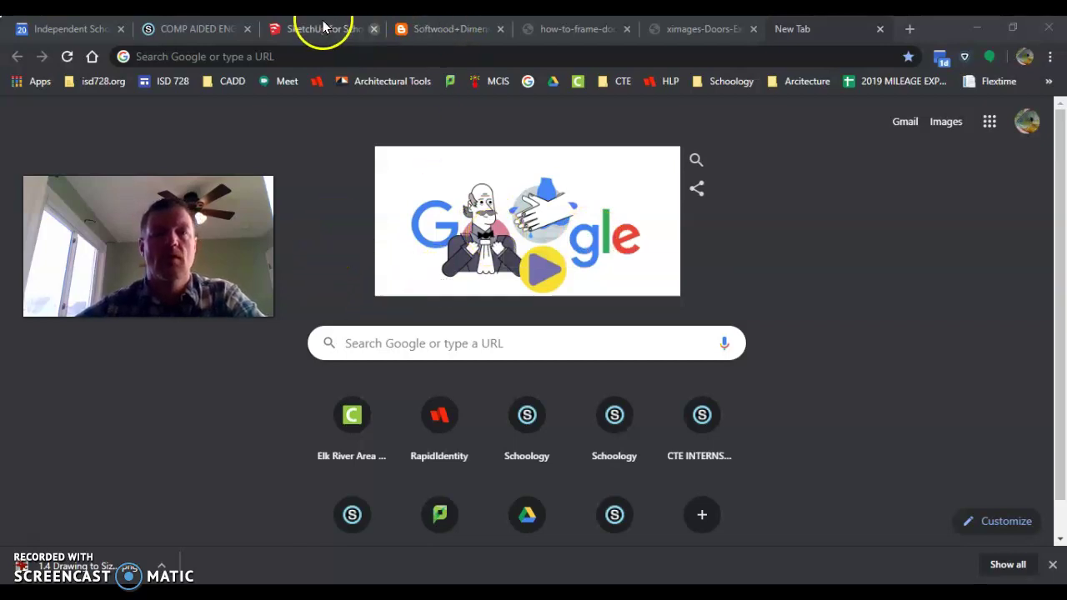
Step: Switch to the Chrome tab holding the wall framing model with the door opening
left_click(324, 26)
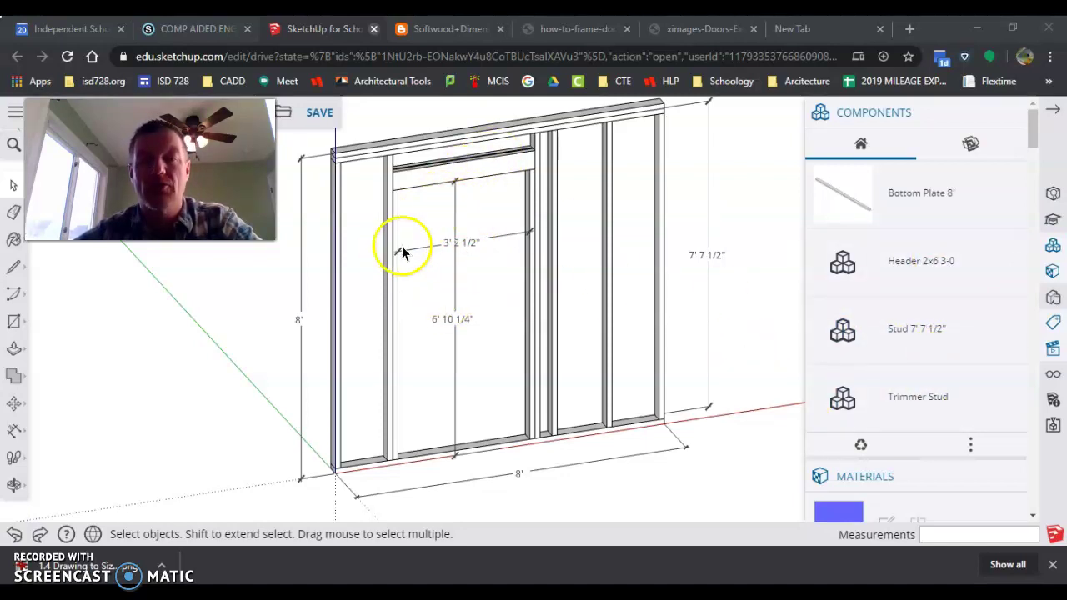
Step: Open the Tags panel and inspect the LO_1ST FLOOR and SP_AREA names without renaming them
left_click(1056, 323)
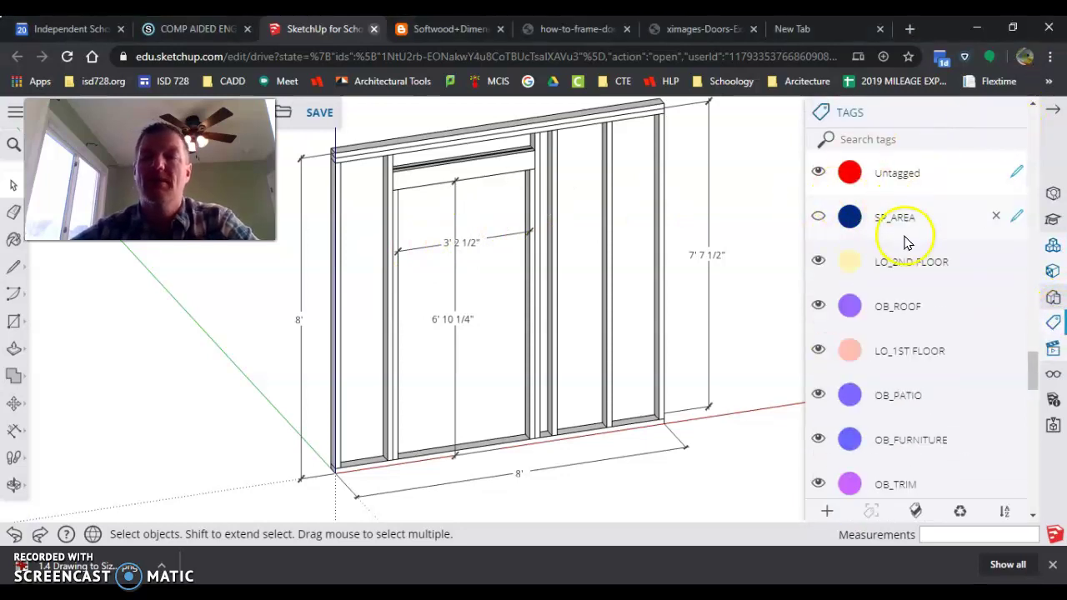
double_click(916, 351)
key("Return")
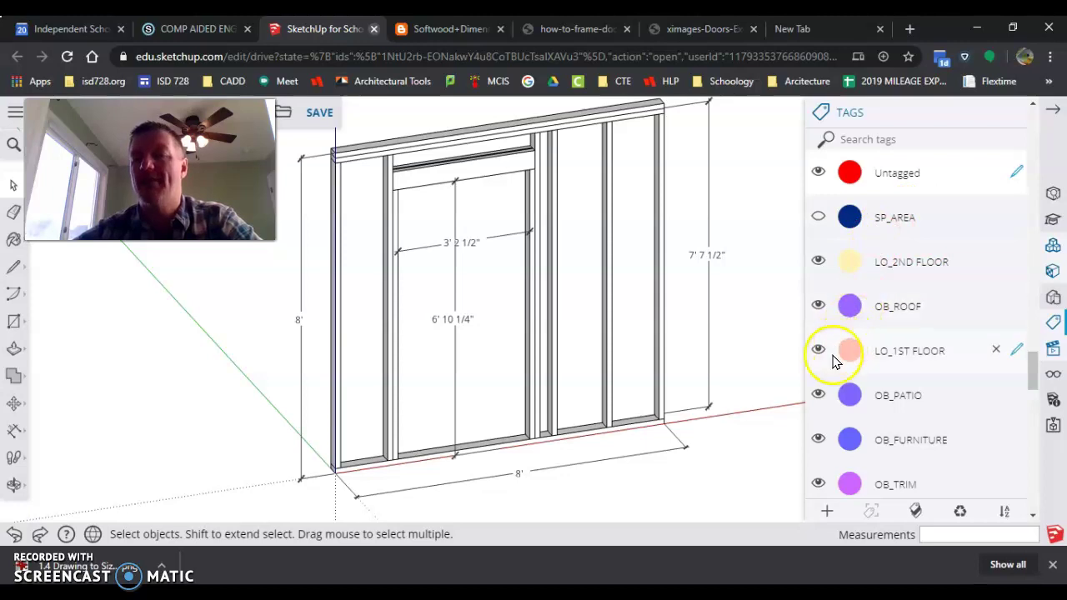
scroll(867, 298, "down", 3)
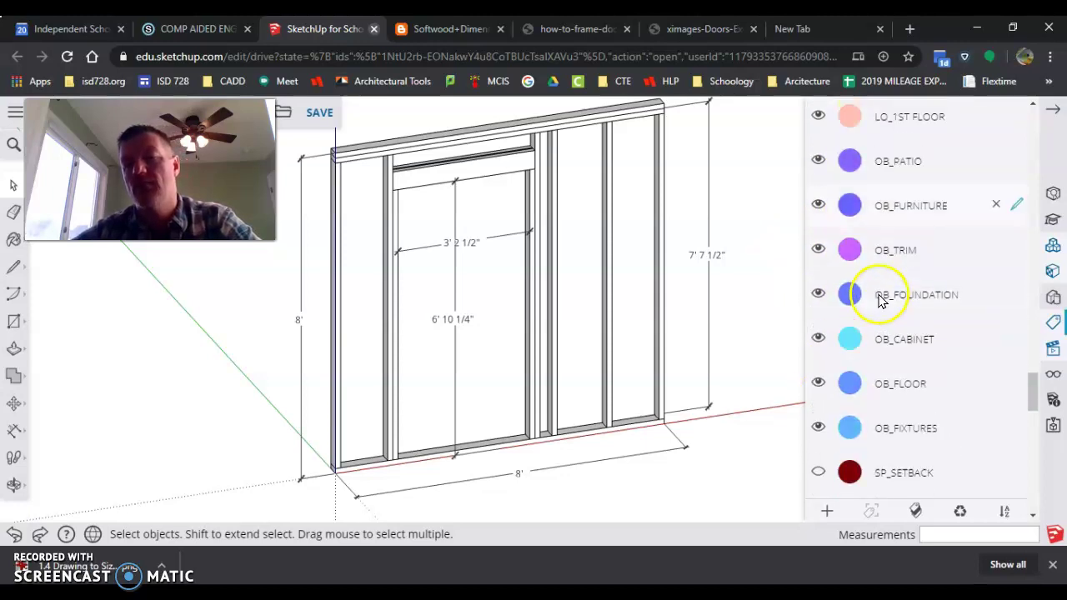
scroll(880, 298, "up", 4)
double_click(878, 296)
key("Return")
scroll(929, 341, "down", 1)
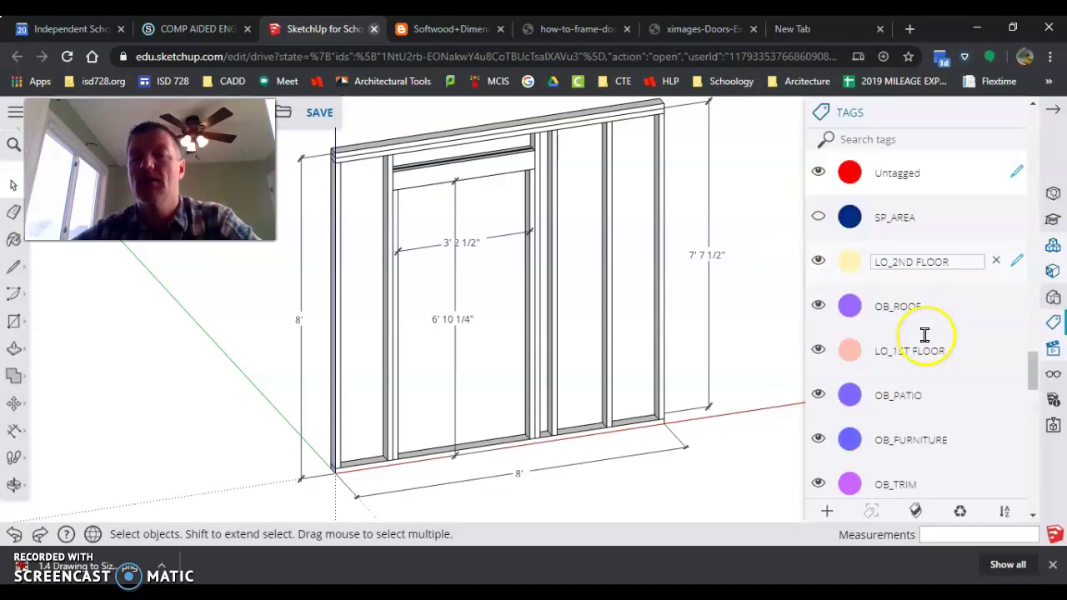
scroll(924, 333, "down", 2)
double_click(925, 329)
scroll(921, 316, "up", 3)
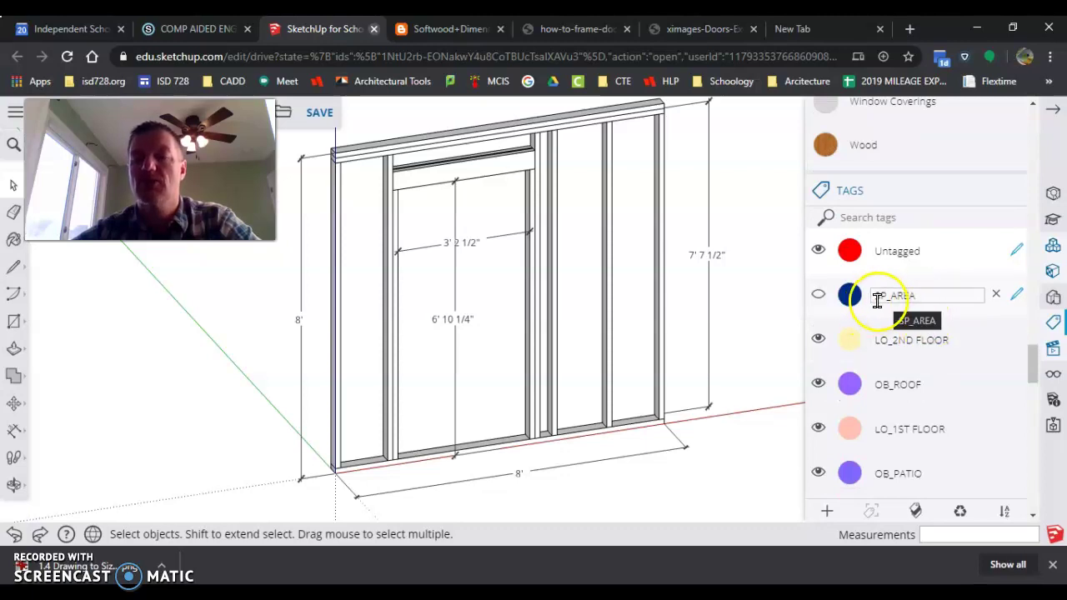
key("Return")
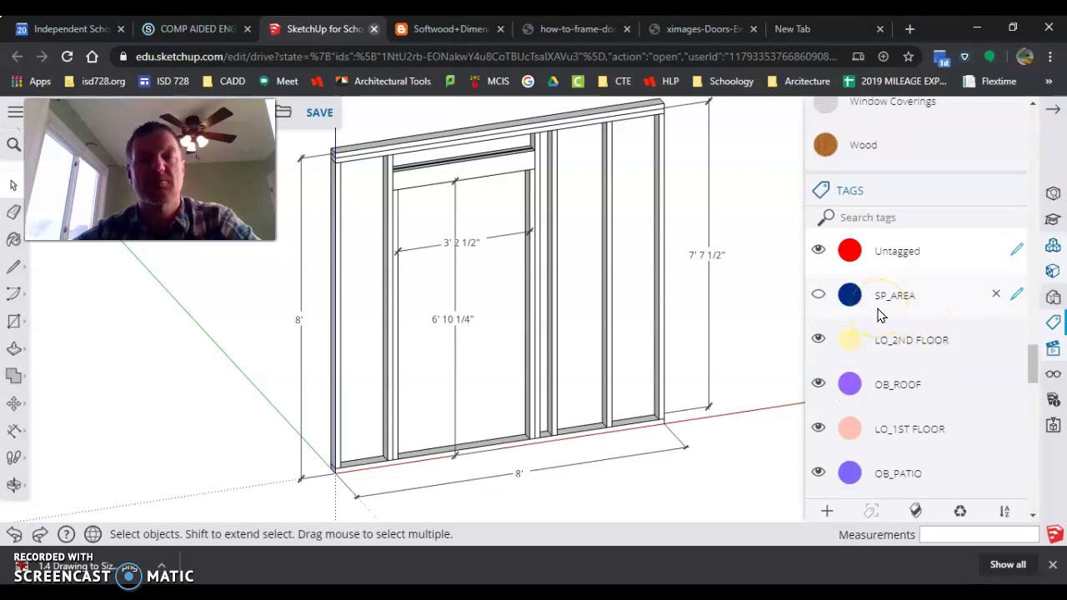
Step: Check the LO_2ND FLOOR and OB_ROOF tag names, leaving both unchanged
left_click(710, 256)
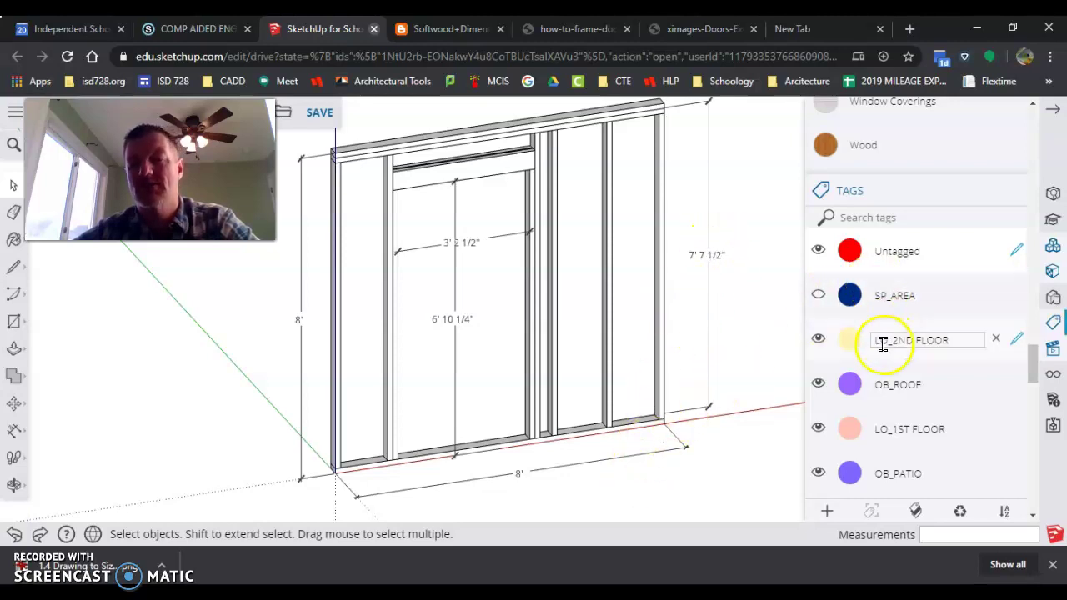
scroll(883, 350, "down", 1)
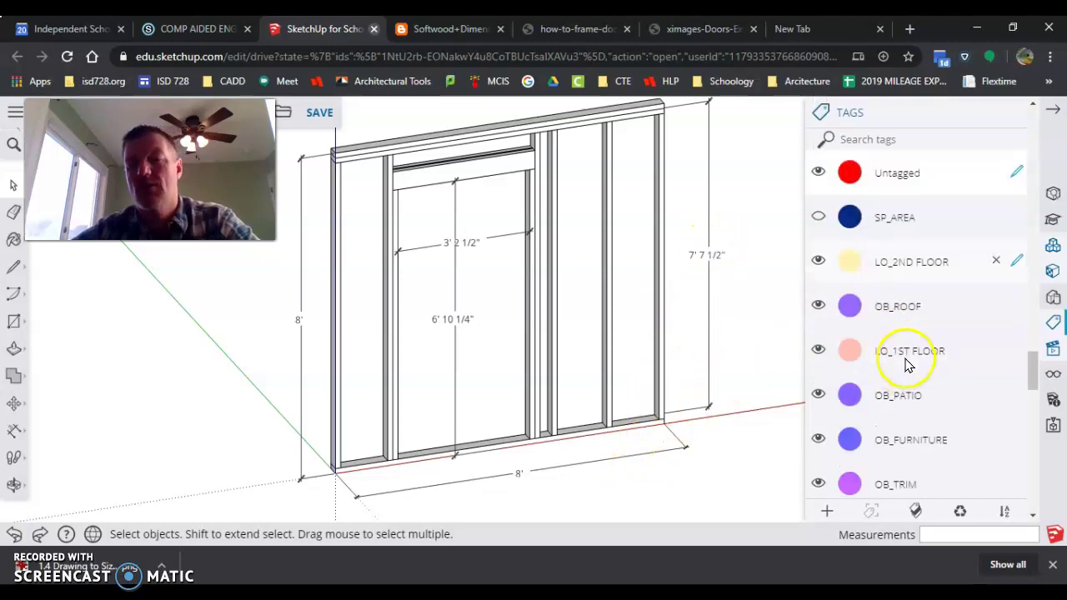
double_click(885, 265)
left_click(888, 280)
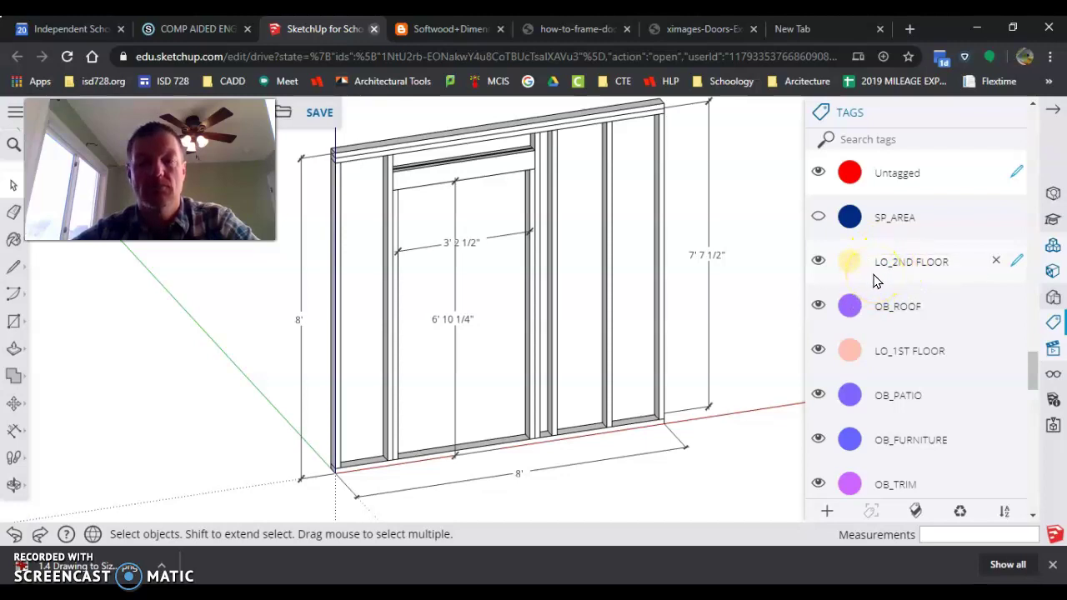
left_click_drag(882, 261, 371, 146)
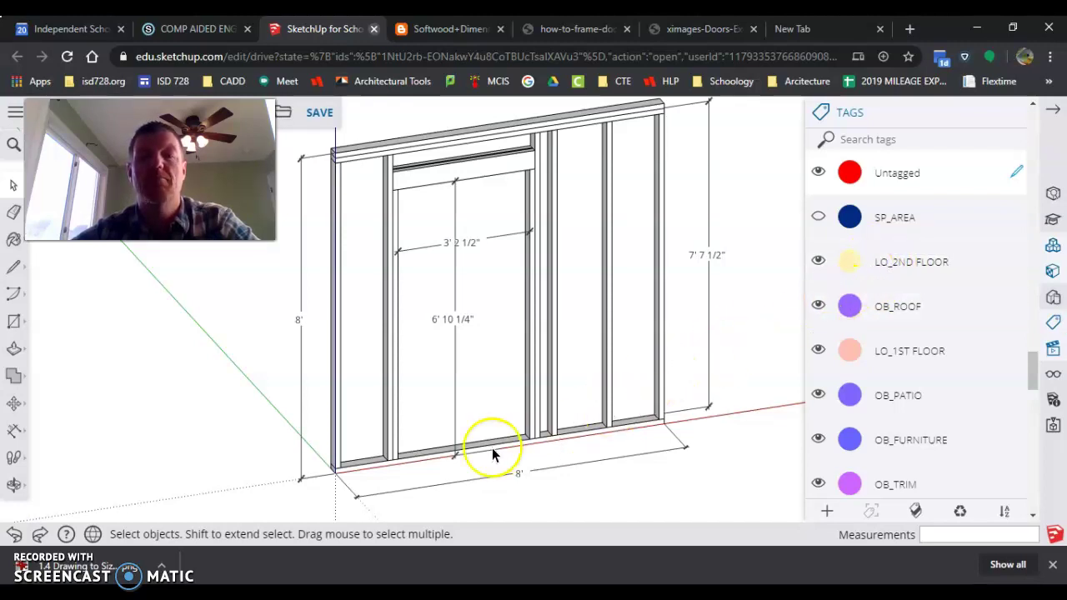
mouse_move(917, 306)
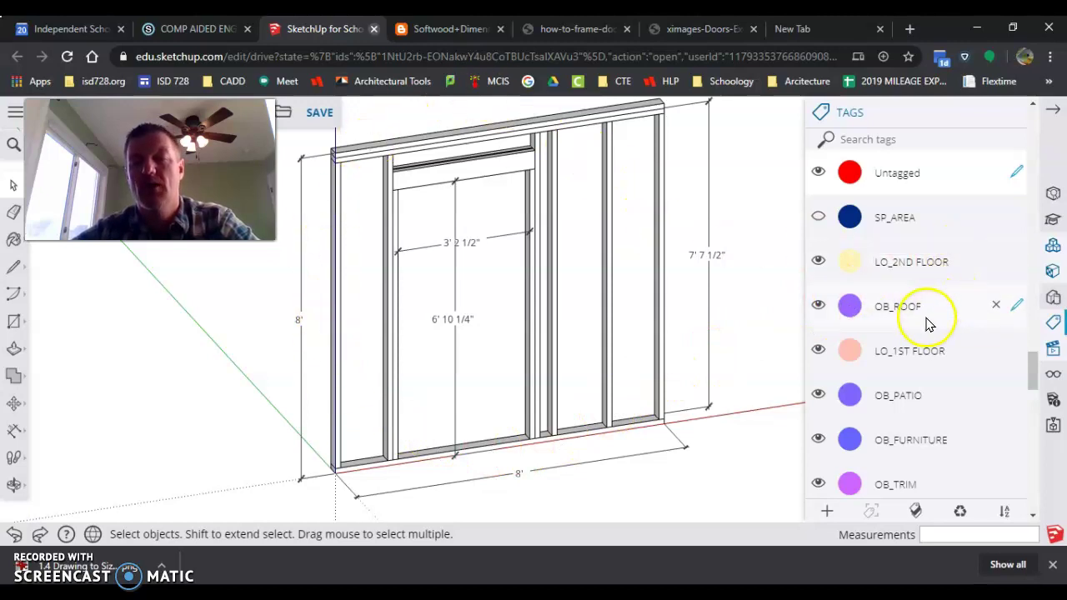
double_click(906, 307)
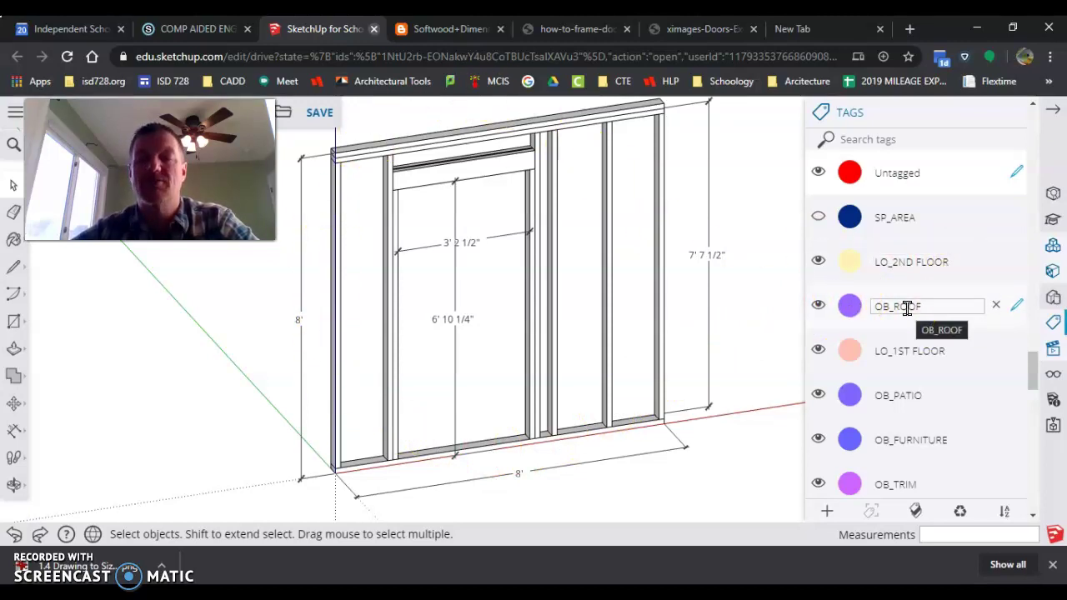
Step: Scroll through the tag list to review tags such as OB_WALL, OB_DOOR and SP_3D
scroll(923, 338, "down", 3)
scroll(920, 331, "down", 3)
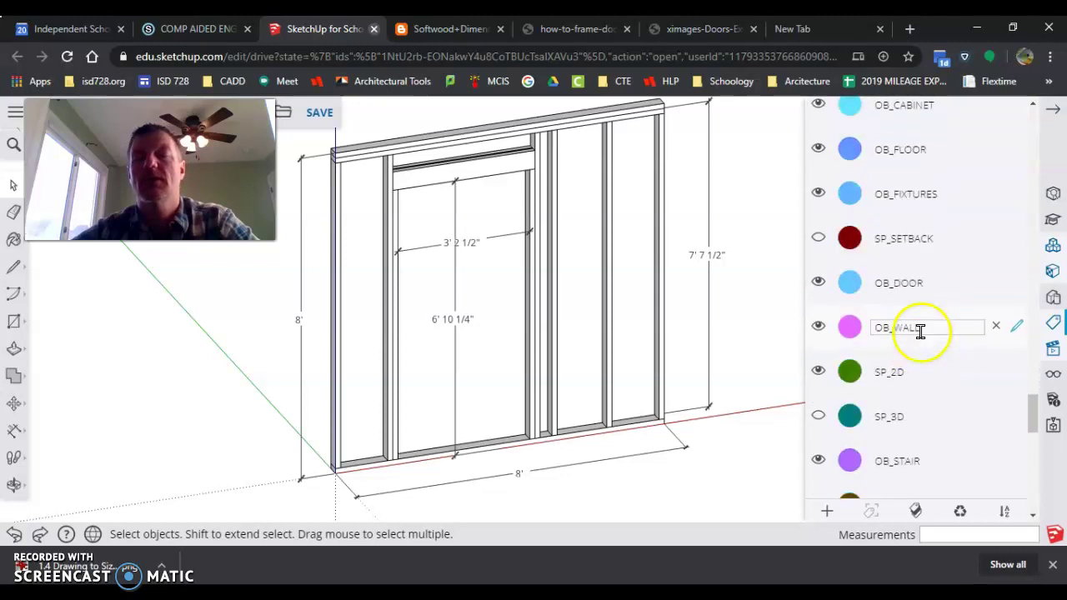
scroll(921, 333, "down", 3)
scroll(921, 338, "up", 1)
scroll(925, 330, "up", 1)
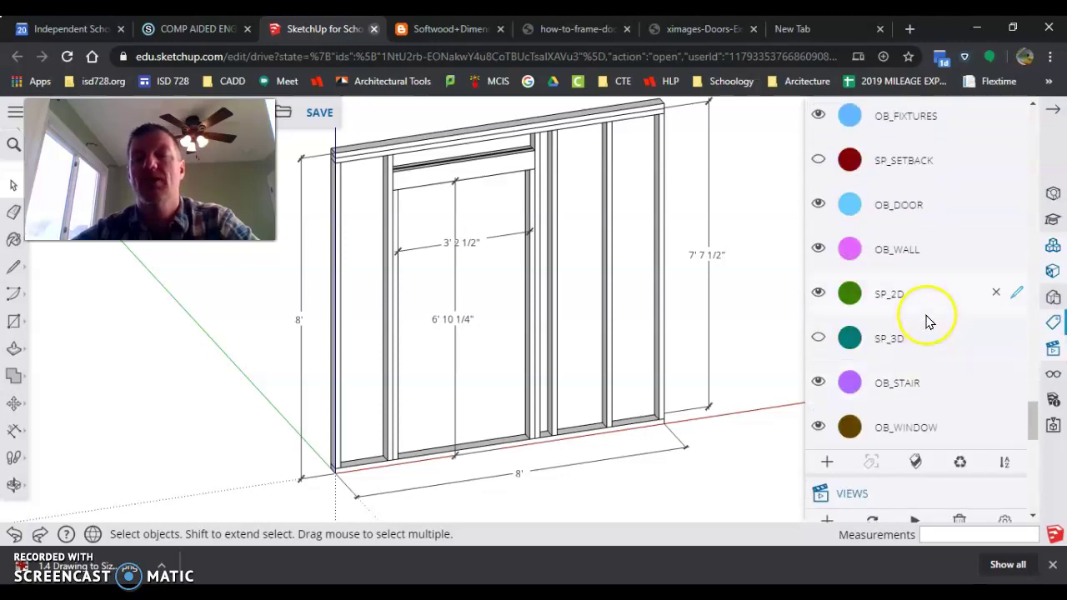
scroll(926, 317, "up", 2)
scroll(925, 312, "up", 1)
scroll(925, 313, "up", 1)
scroll(928, 321, "up", 2)
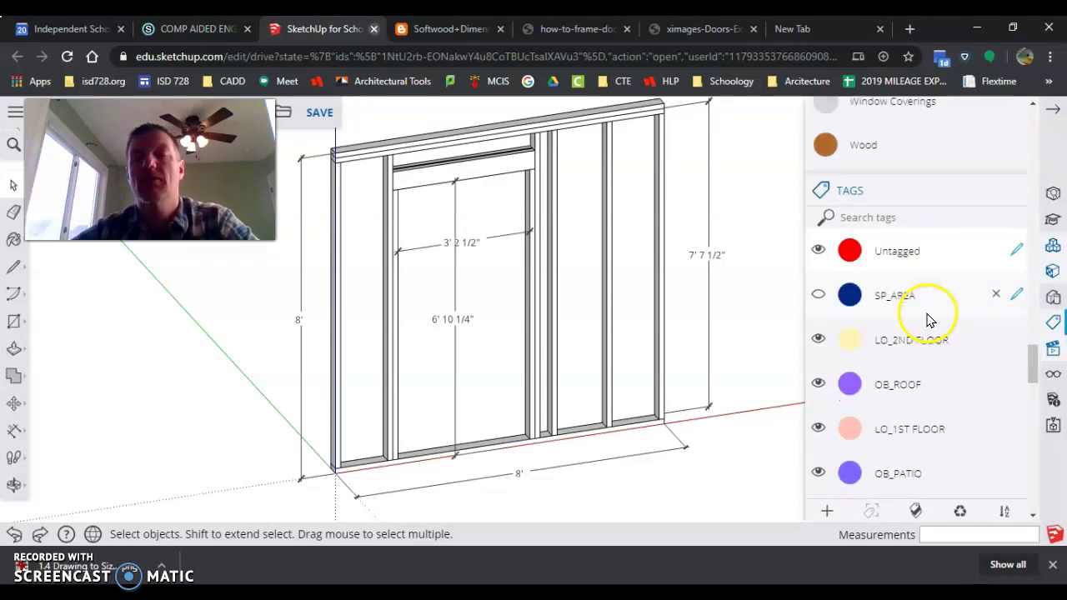
scroll(930, 319, "up", 1)
scroll(930, 321, "down", 3)
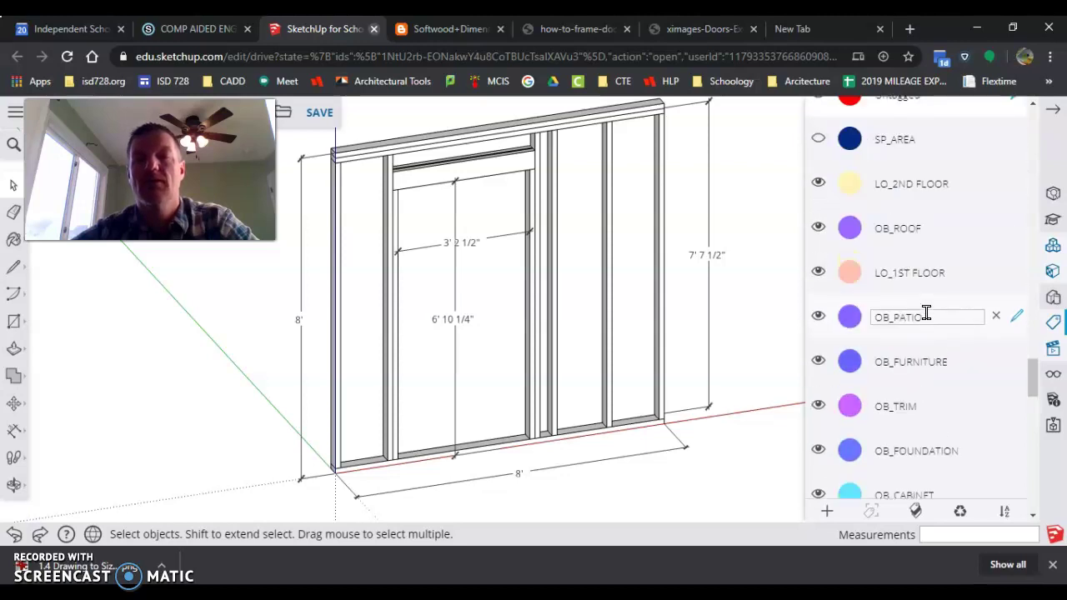
scroll(930, 321, "down", 1)
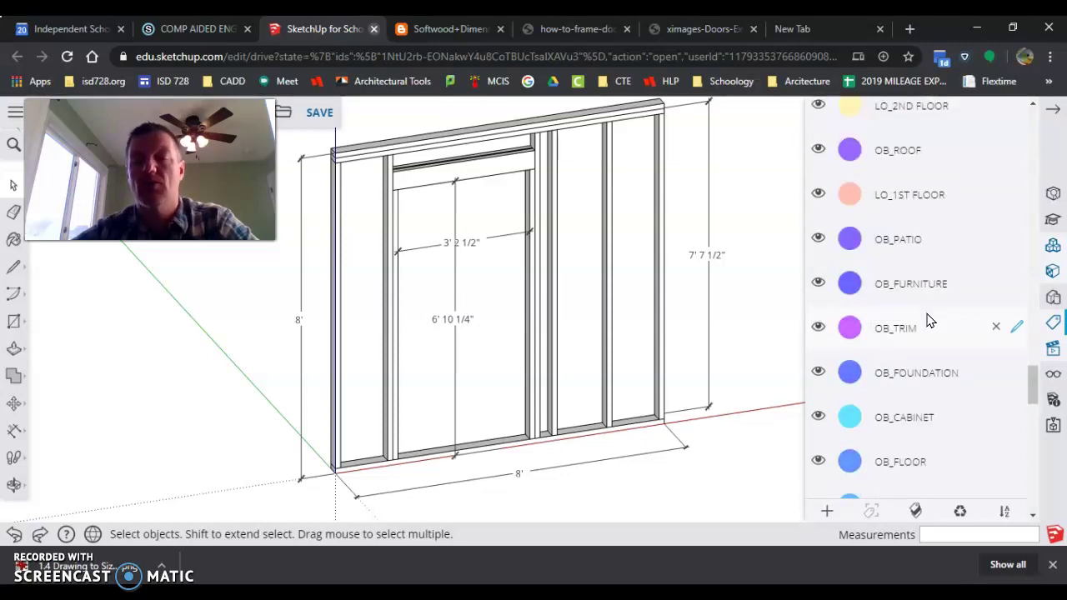
scroll(929, 321, "down", 1)
scroll(929, 313, "down", 2)
scroll(930, 310, "up", 3)
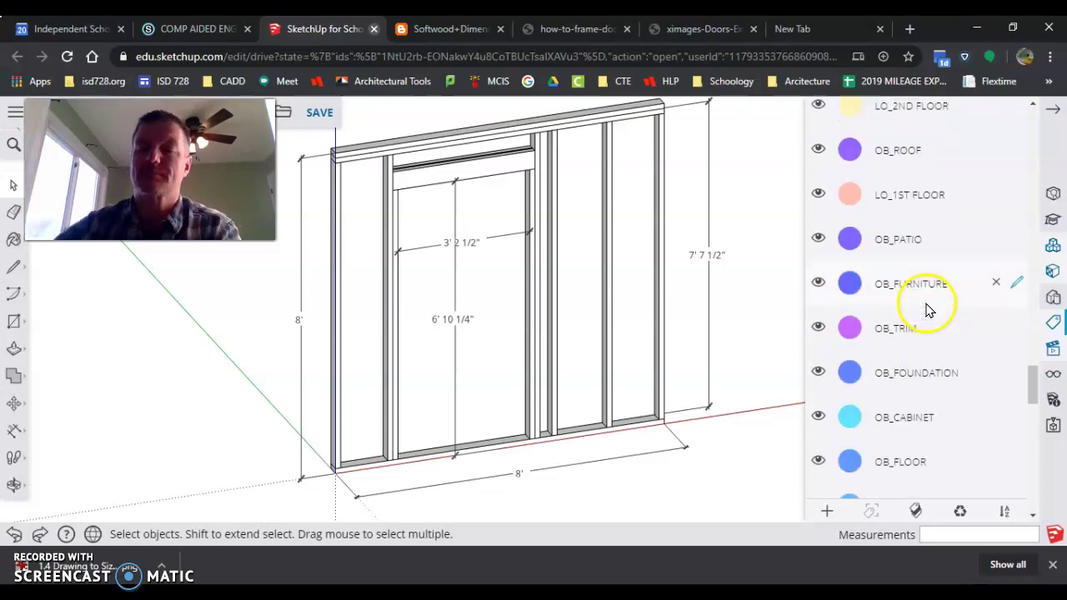
scroll(922, 301, "up", 3)
scroll(905, 302, "up", 1)
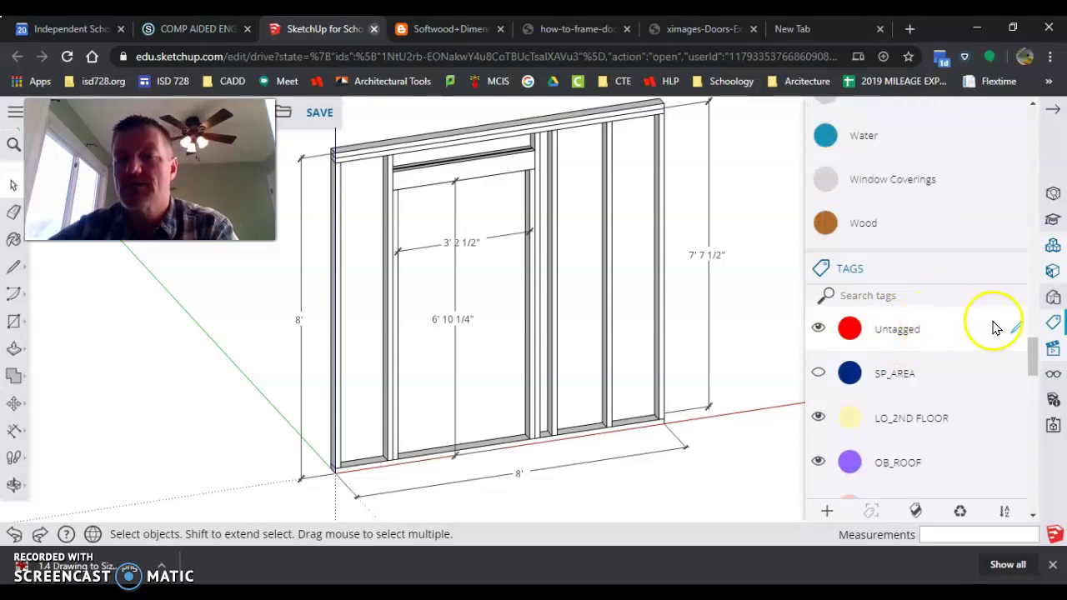
scroll(907, 316, "down", 3)
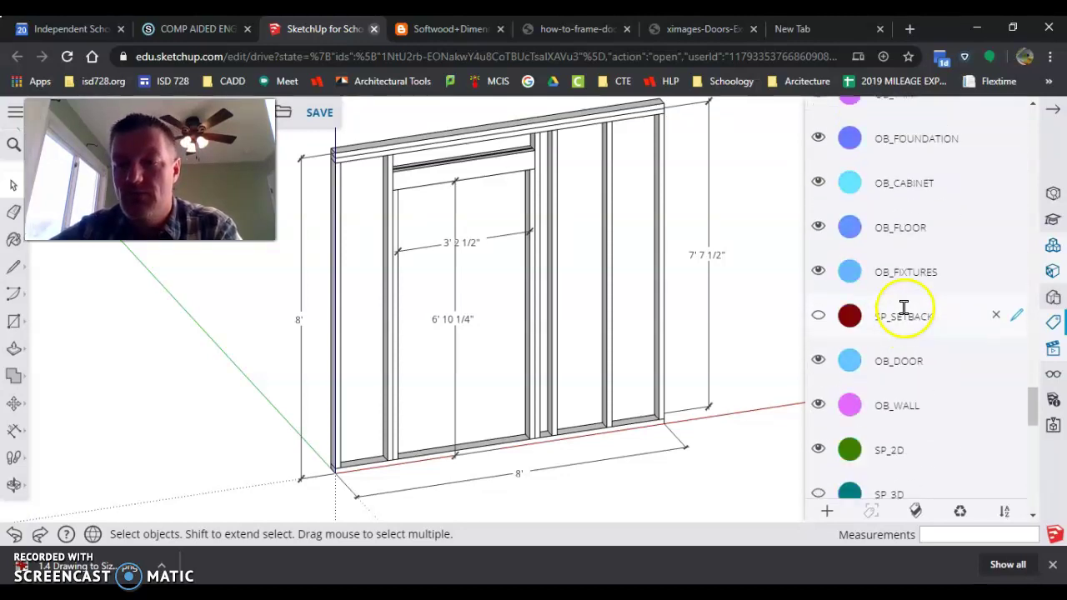
Step: Add two new tags and name the first one OB_STUDS
left_click(828, 512)
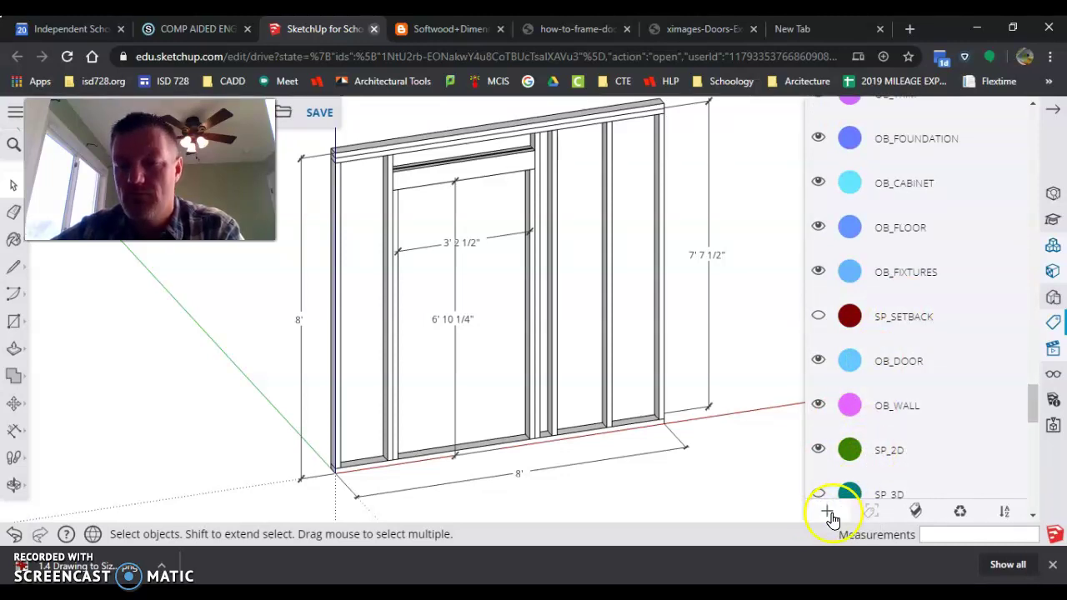
scroll(929, 410, "down", 5)
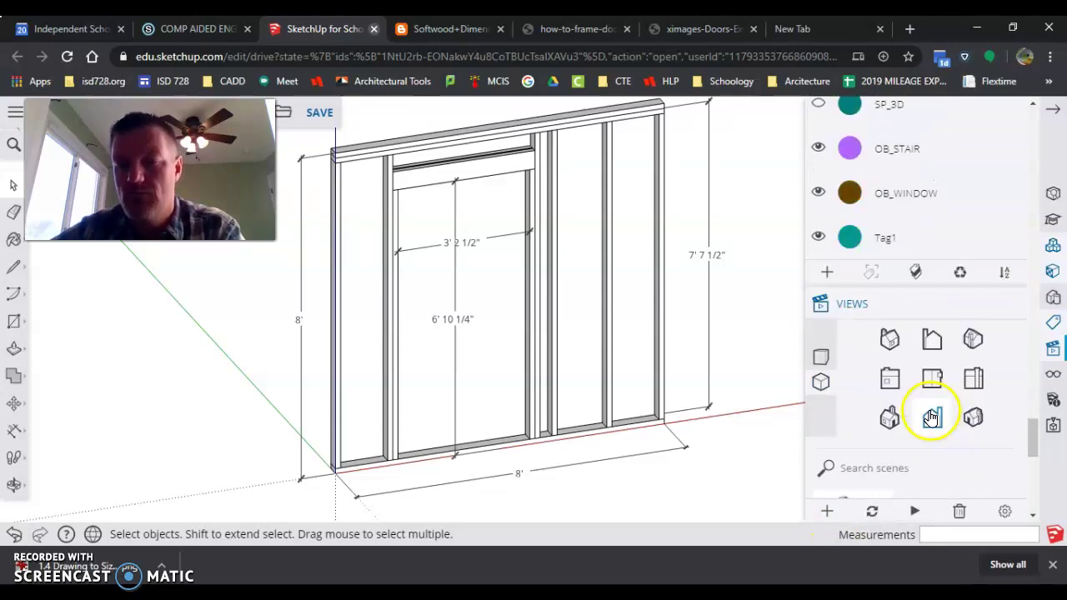
left_click(824, 272)
mouse_move(917, 281)
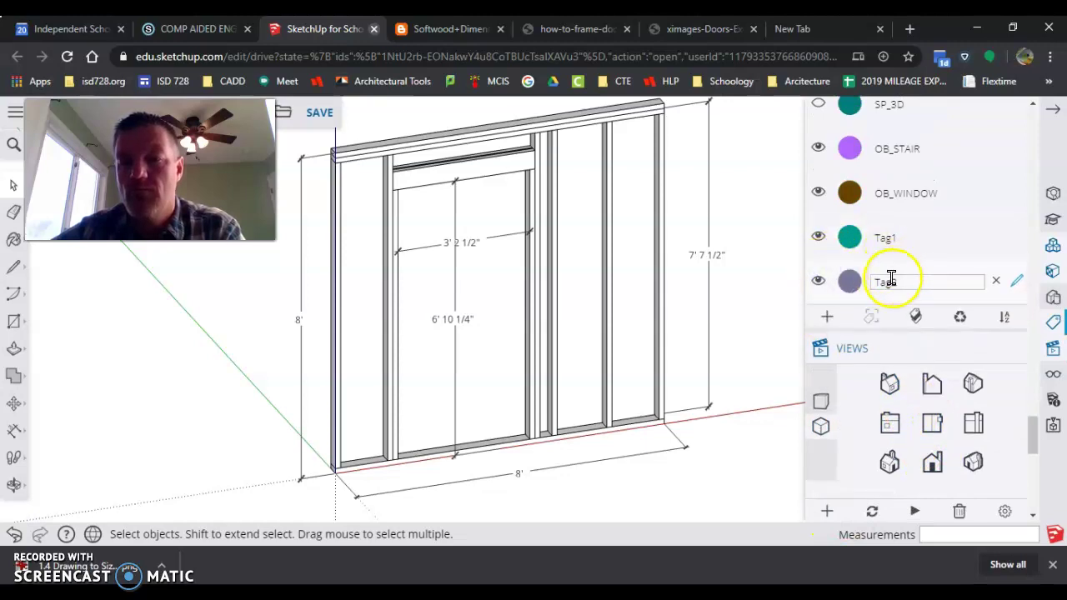
double_click(908, 238)
type("OB_STUDS")
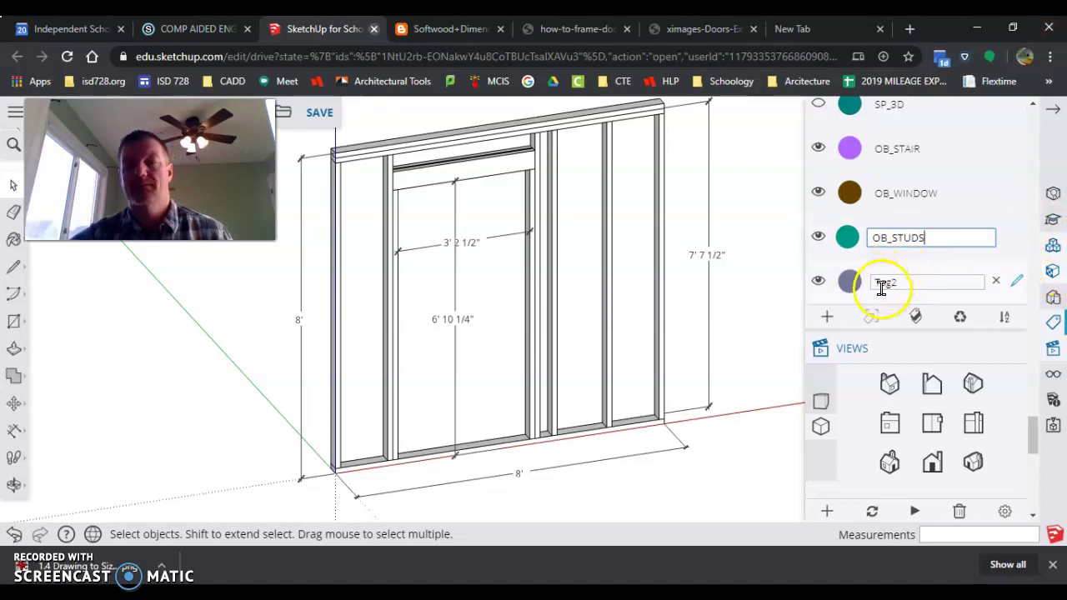
key("Return")
Step: Rename the second new tag to OB_TRIMMER_STUDS and add one more tag
left_click(934, 242)
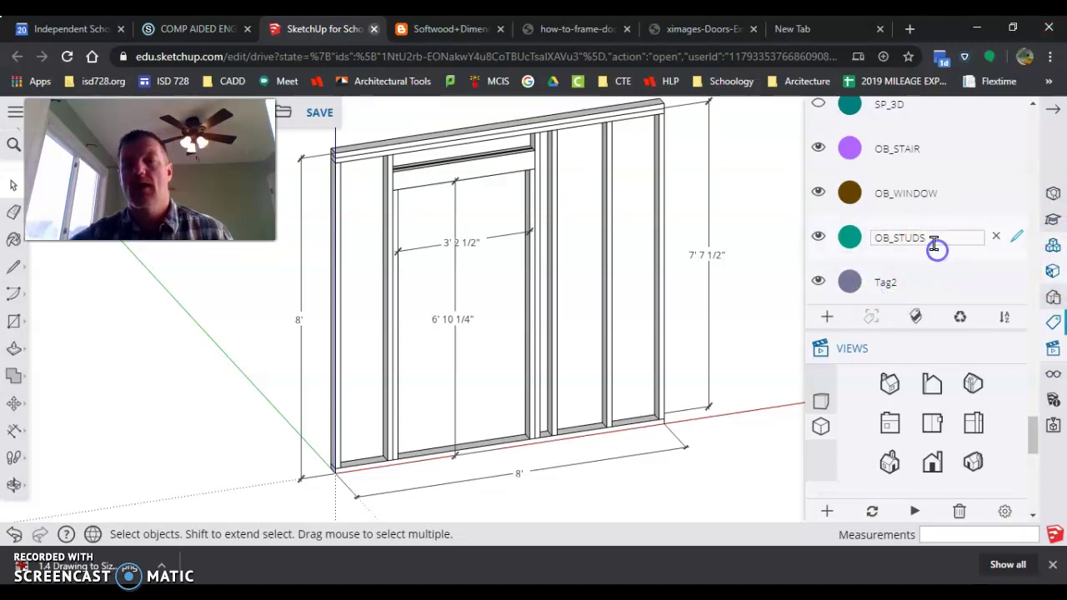
left_click_drag(880, 241, 925, 237)
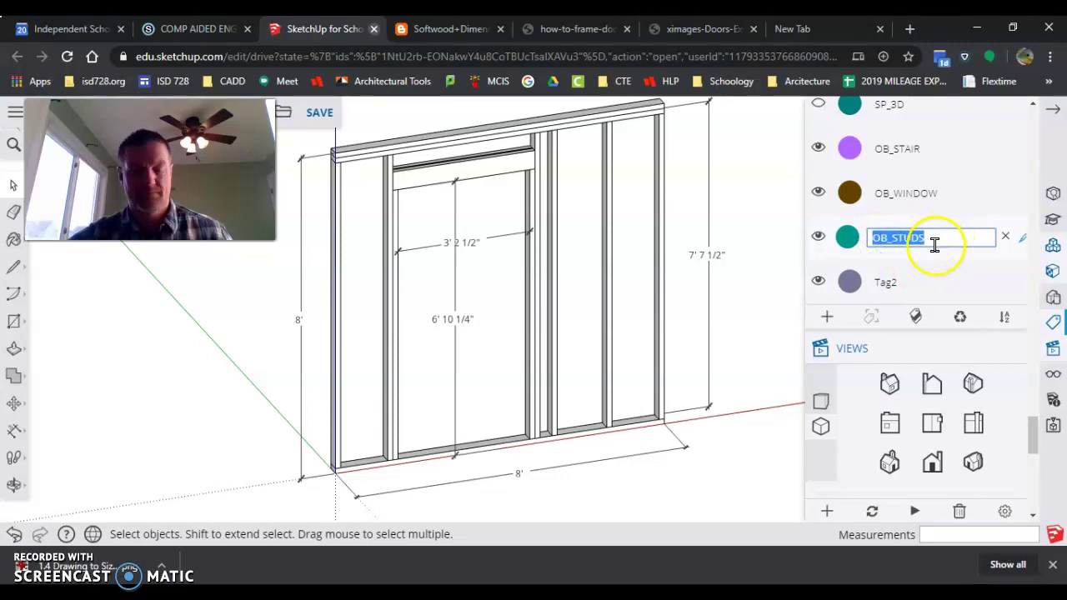
double_click(900, 282)
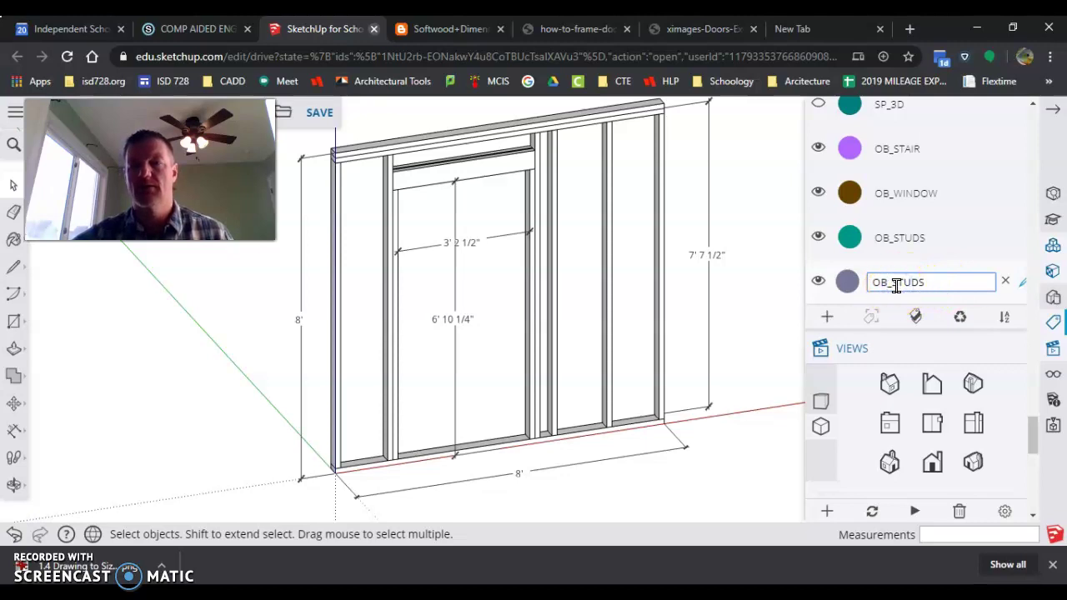
left_click(896, 284)
type("_TRIMMER")
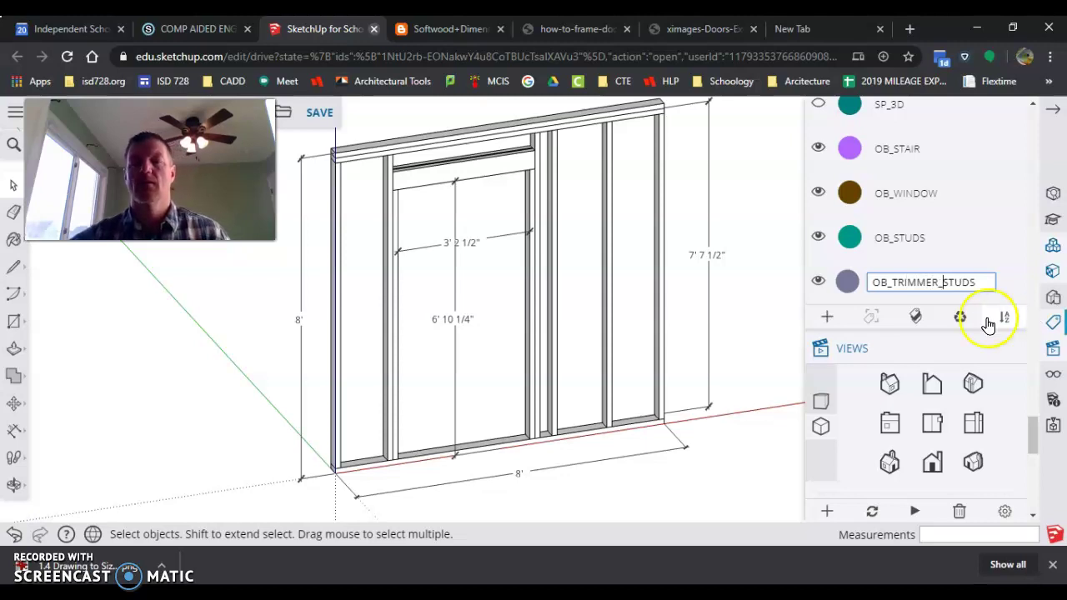
left_click(824, 313)
Step: Name the new tag OB_HEADER, then add another tag and rename it OB_PLATES
left_click(886, 325)
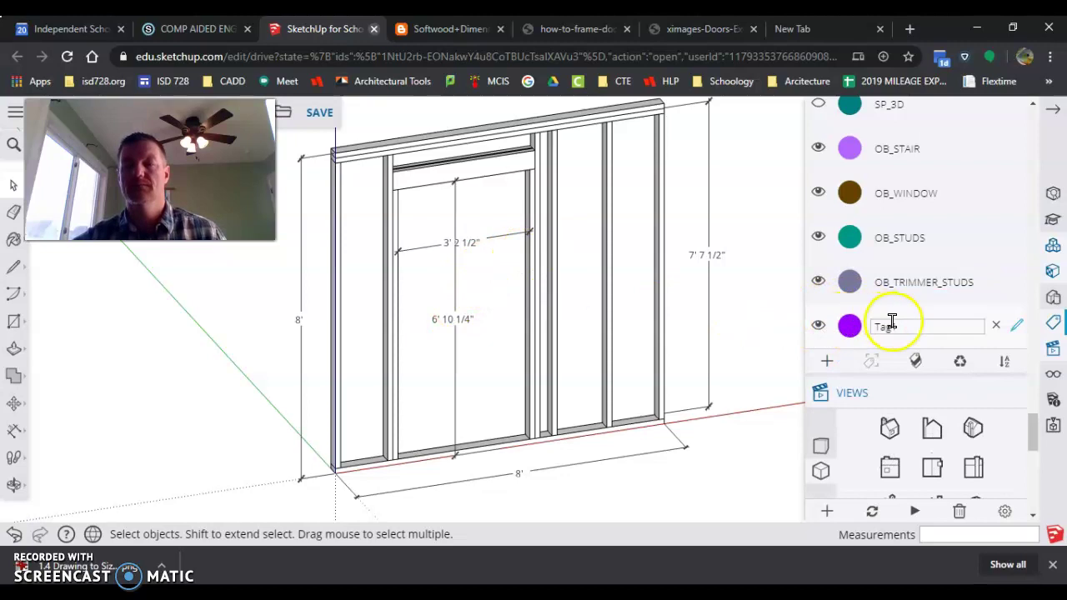
type("OB_STUDS")
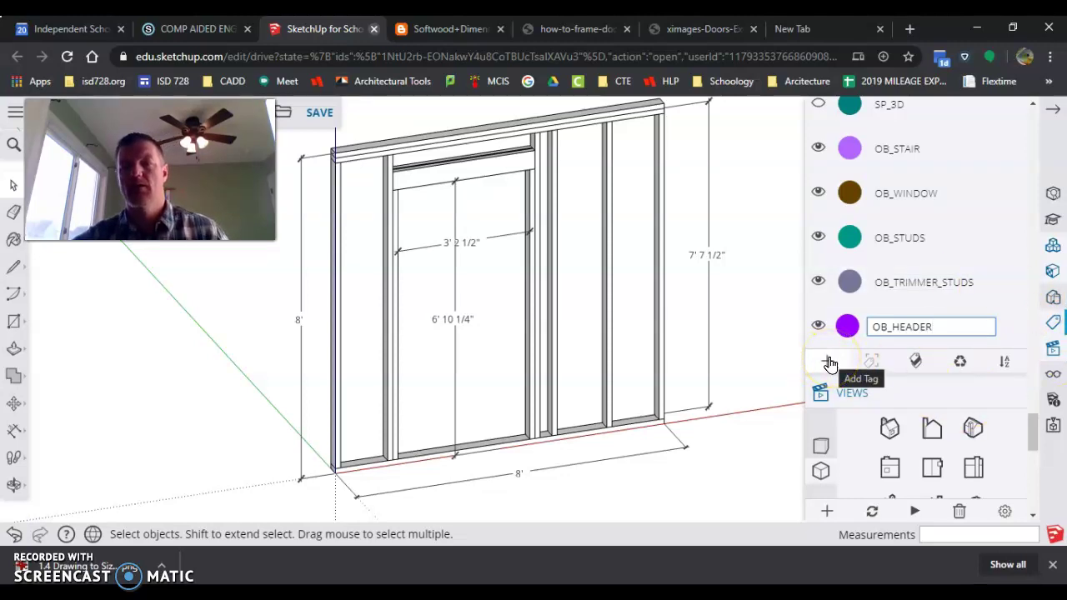
left_click(828, 361)
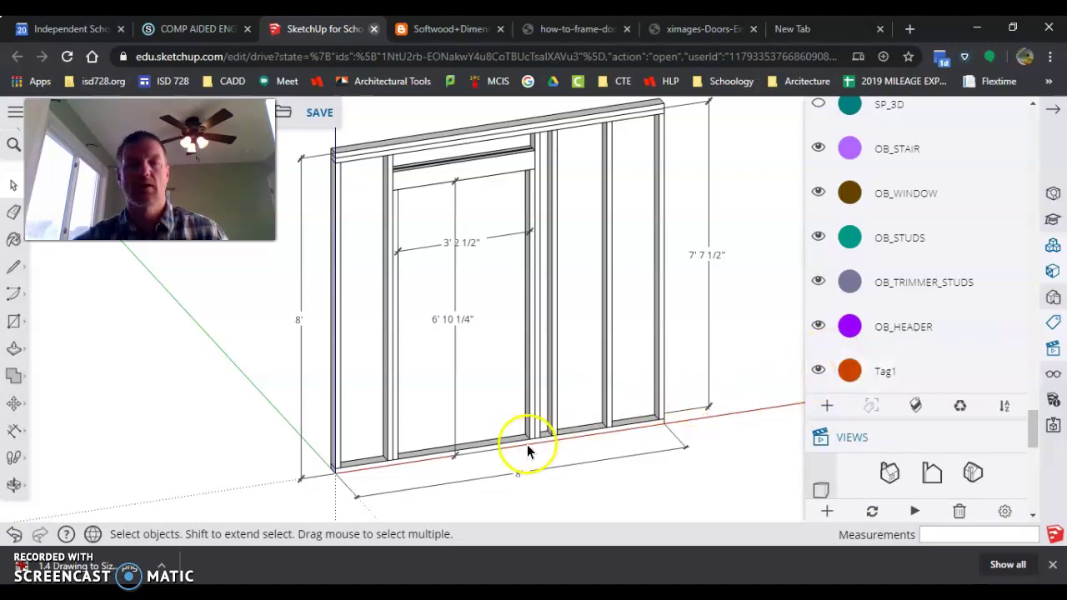
double_click(885, 371)
type("OB_STUD")
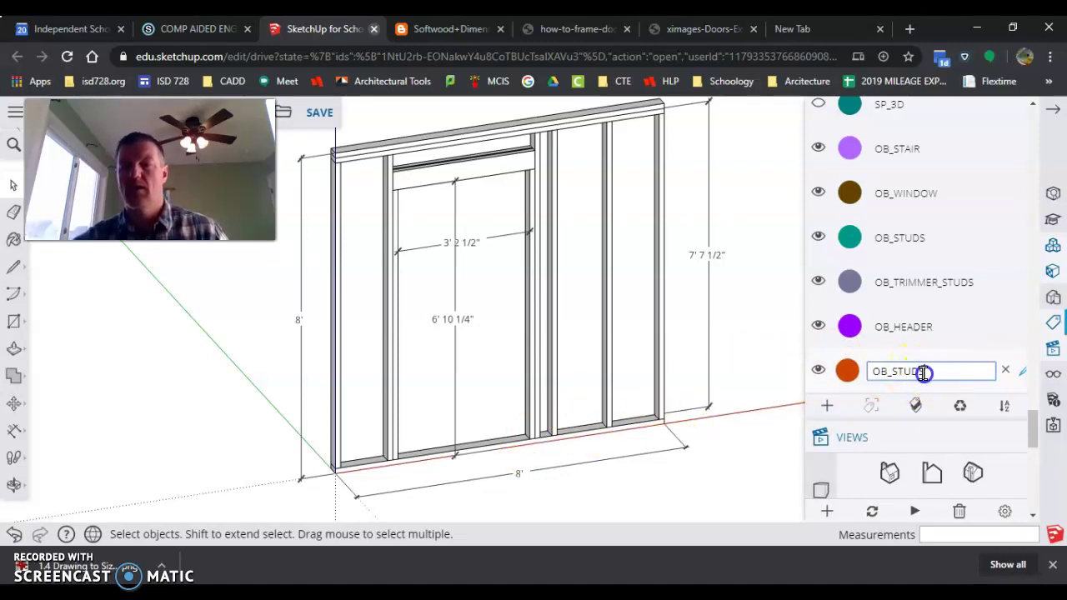
left_click_drag(923, 373, 899, 384)
type("PLATE")
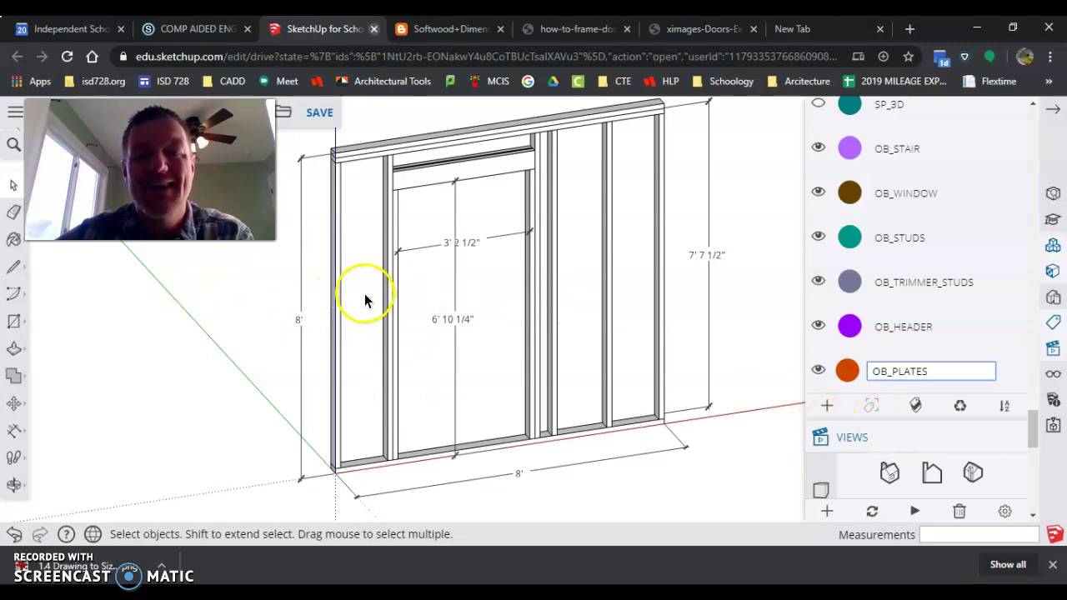
Step: Select all six full-height wall studs, including the two beside the door
left_click(333, 225)
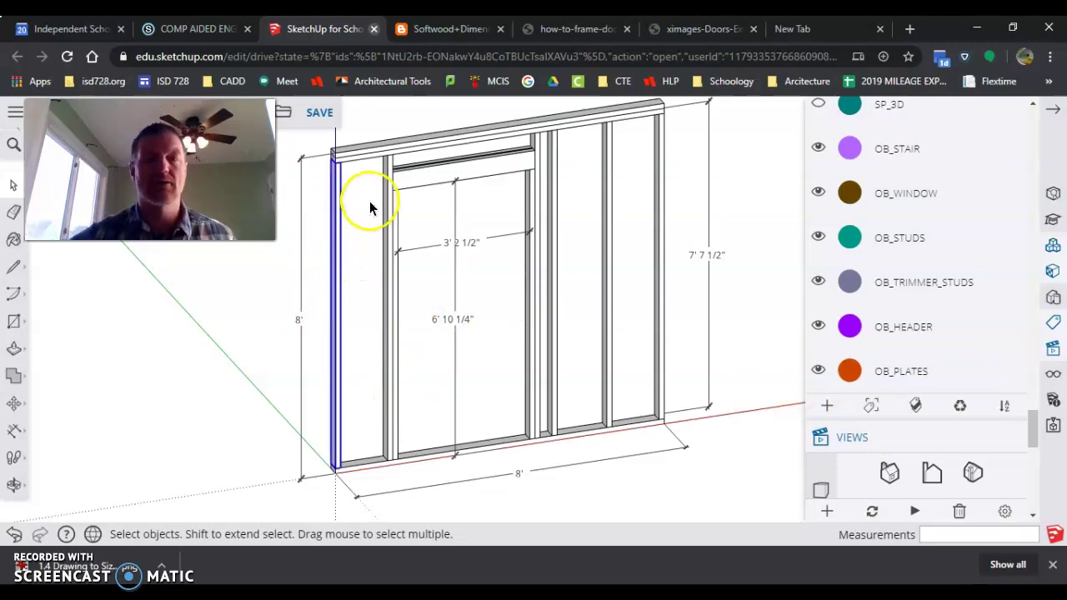
left_click(389, 171, "shift")
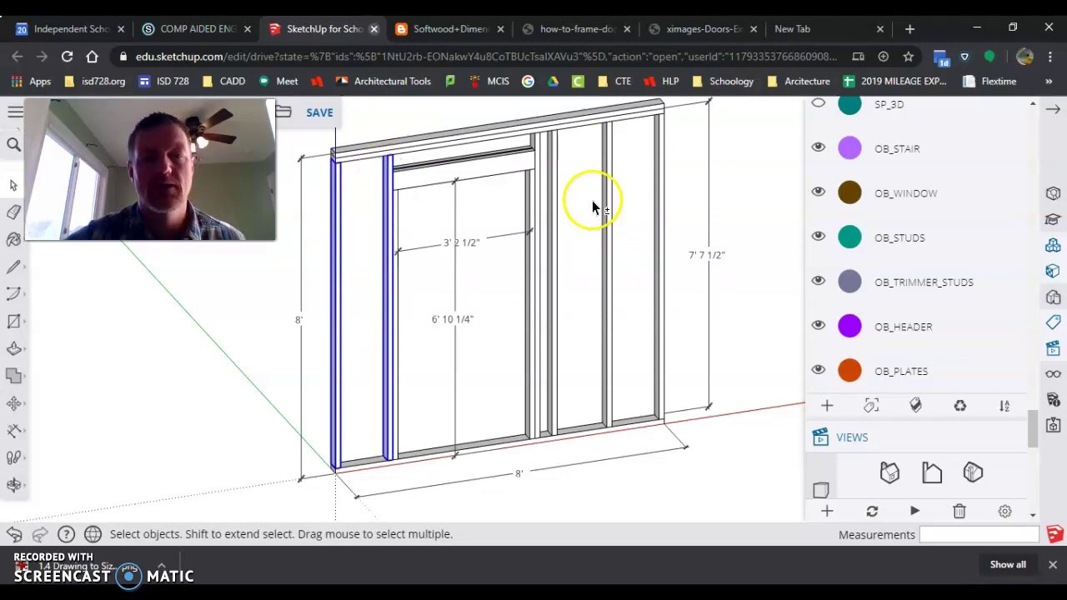
left_click(539, 150, "shift")
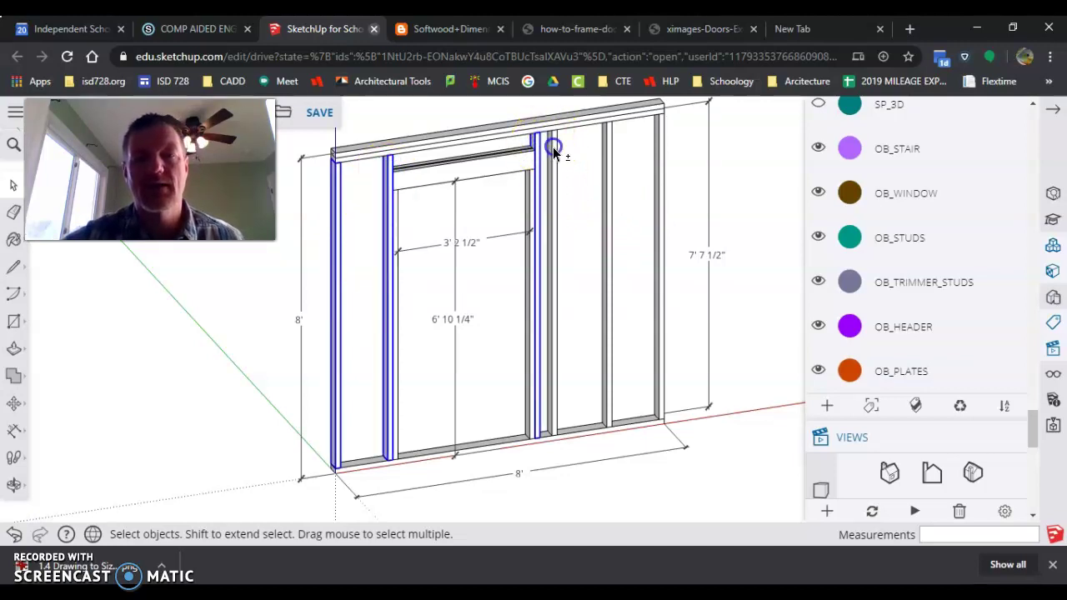
left_click(552, 151, "shift")
left_click(611, 154, "shift")
left_click(665, 139, "shift")
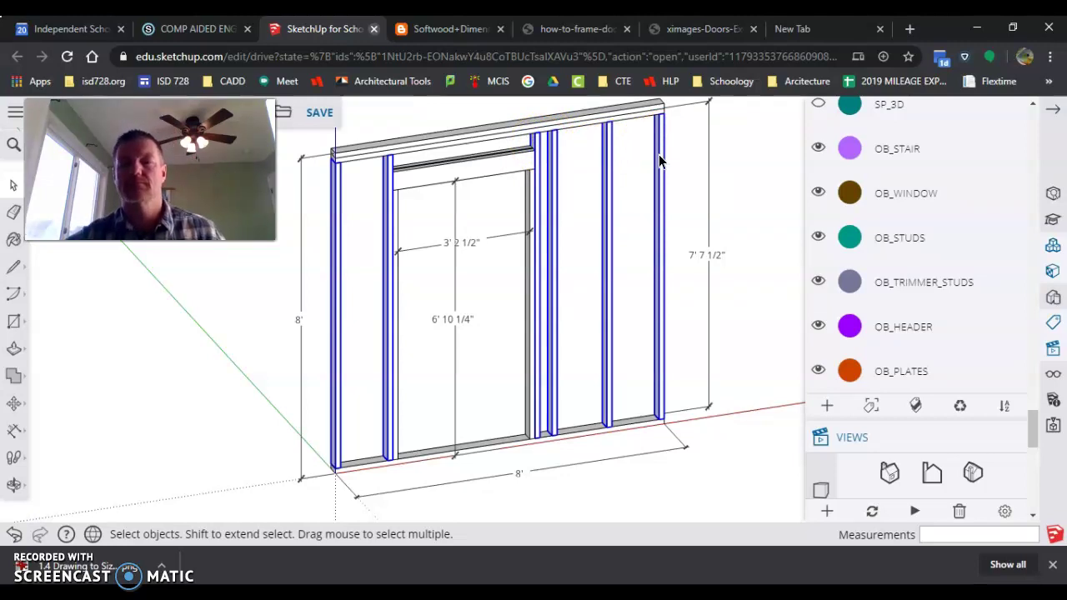
Step: Change the selected studs' tag from Untagged to OB_STUDS in Entity Info
right_click(659, 157)
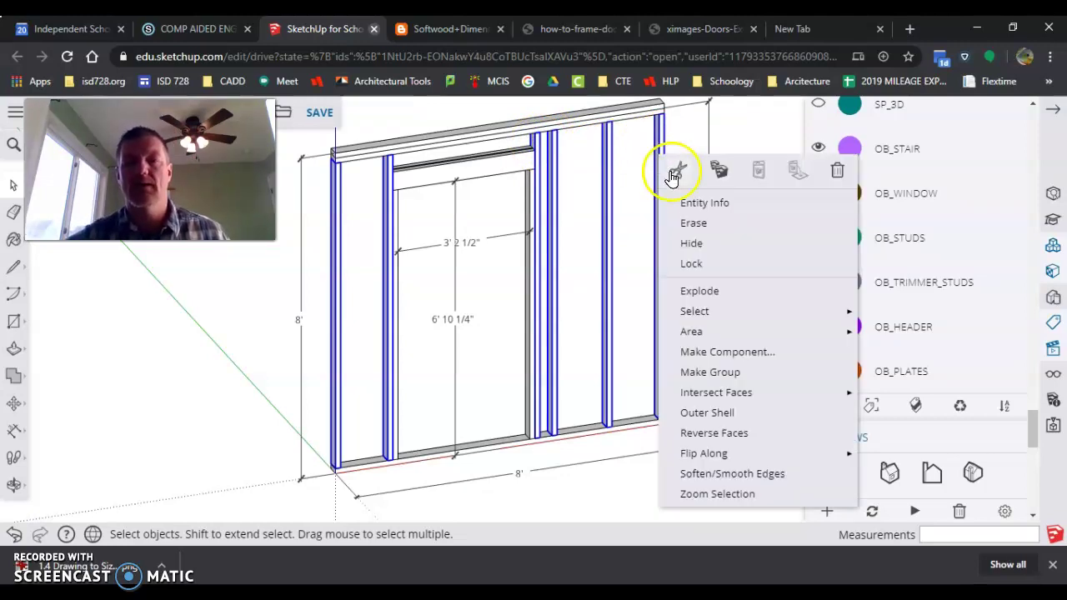
left_click(705, 205)
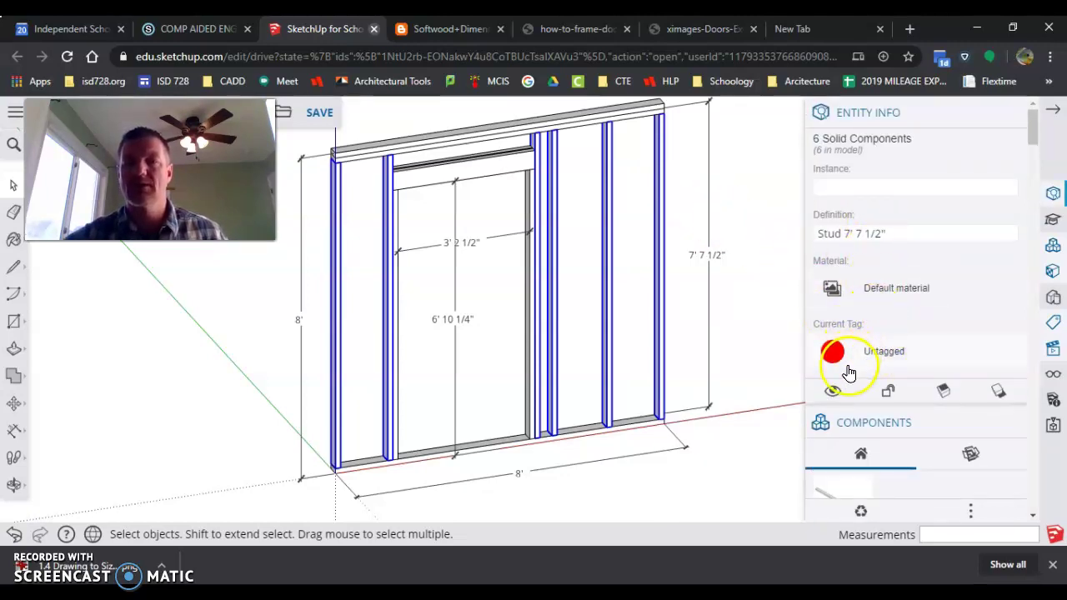
left_click(894, 363)
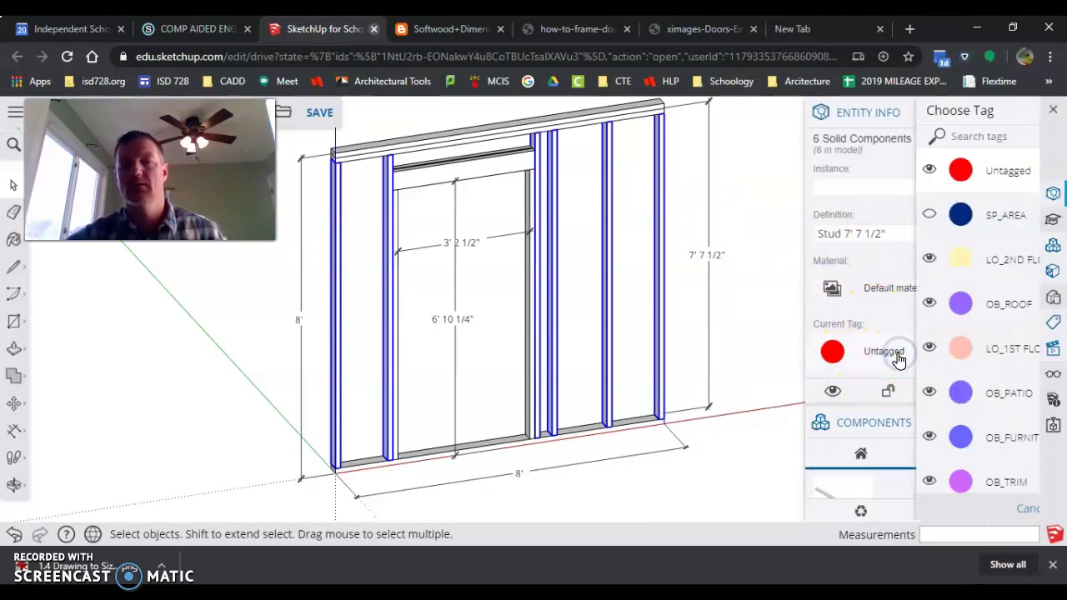
scroll(925, 317, "down", 2)
scroll(905, 358, "down", 5)
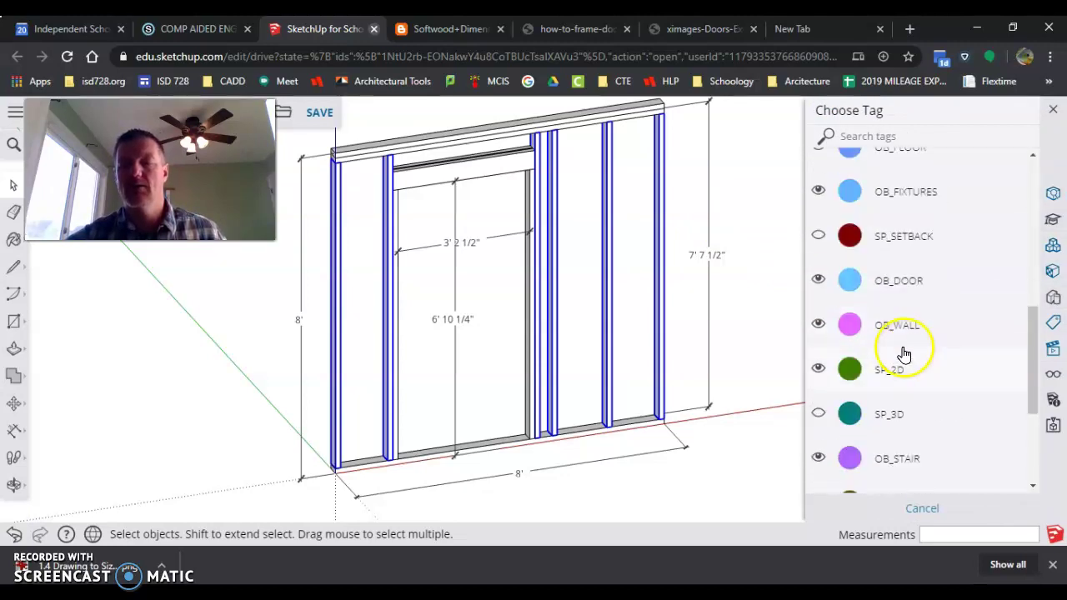
scroll(906, 358, "down", 3)
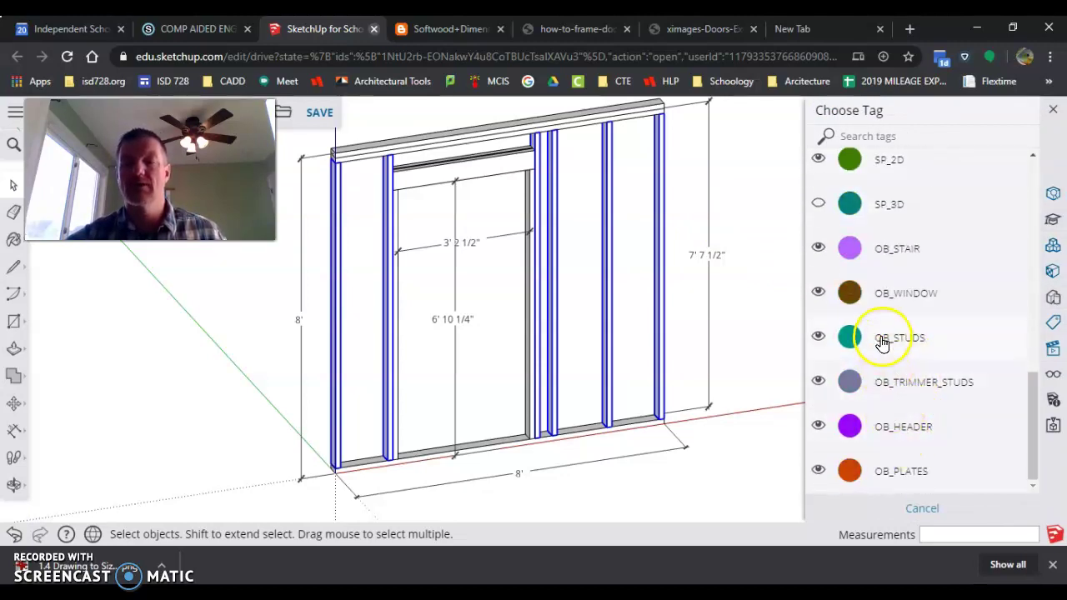
left_click(882, 341)
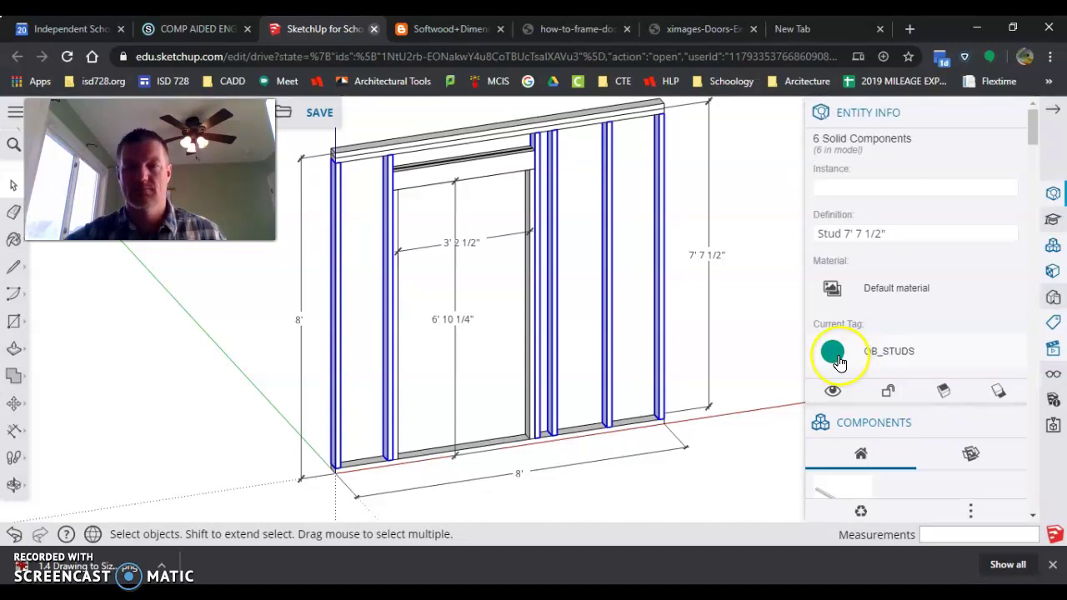
Step: Deselect the studs and bring up the Tags panel
left_click(757, 331)
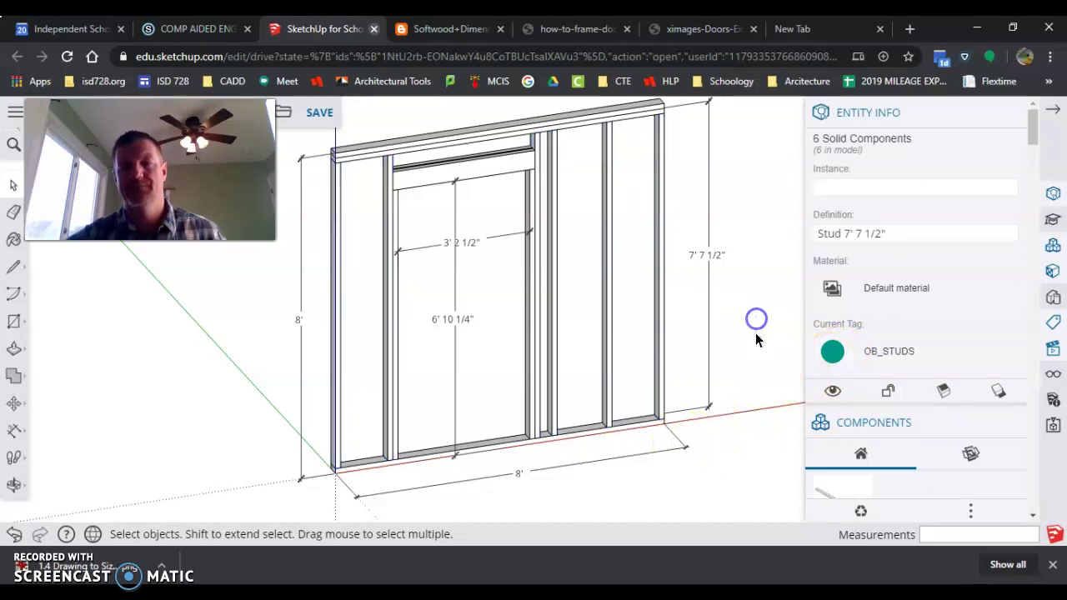
scroll(896, 380, "down", 1)
scroll(895, 383, "down", 4)
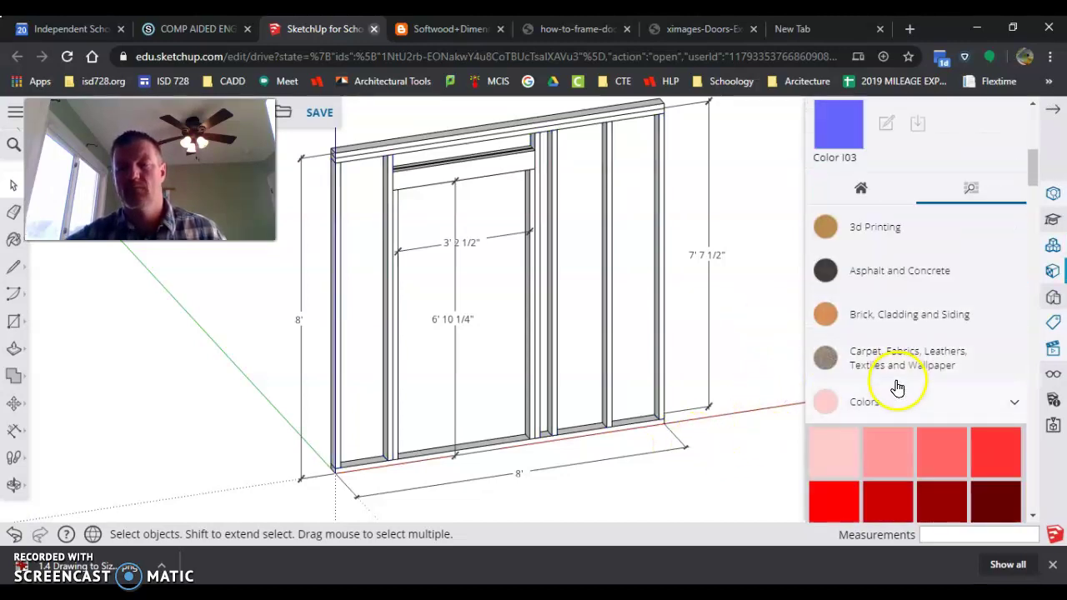
scroll(893, 381, "up", 1)
scroll(904, 371, "up", 4)
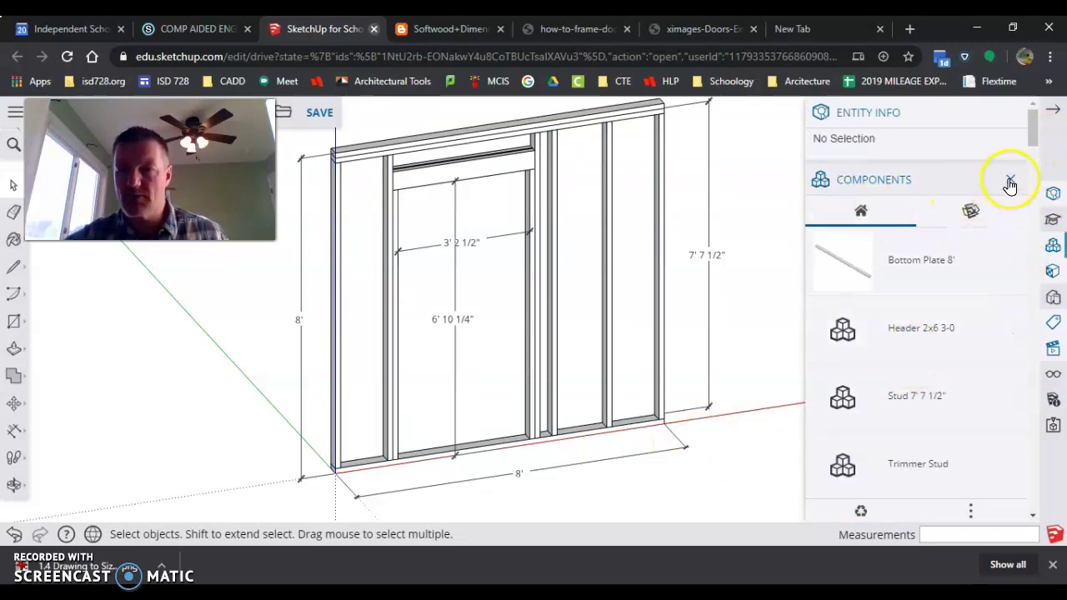
left_click(1009, 181)
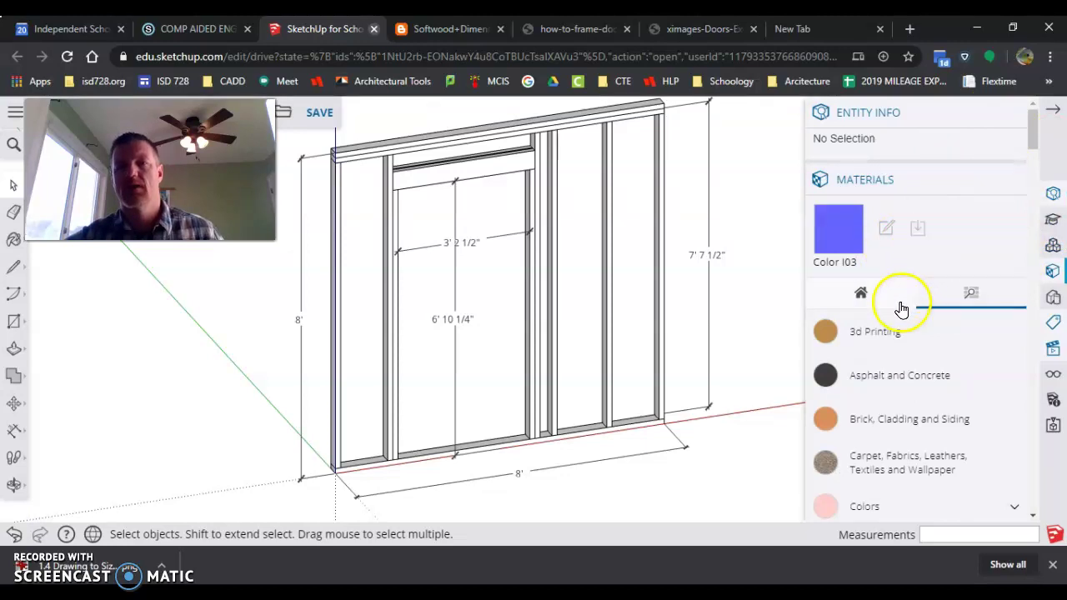
mouse_move(917, 180)
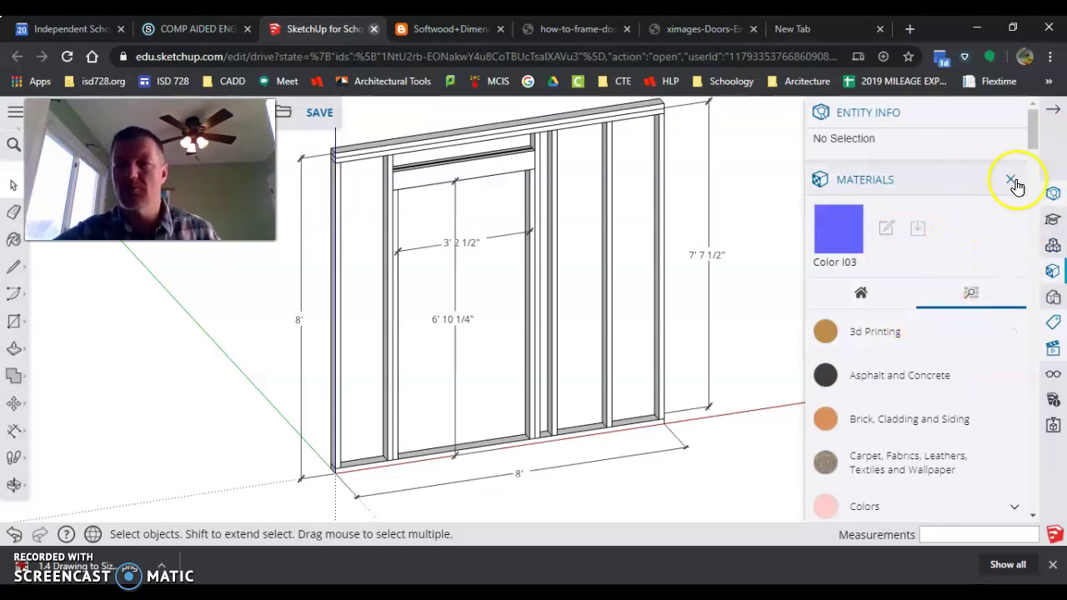
left_click(1013, 180)
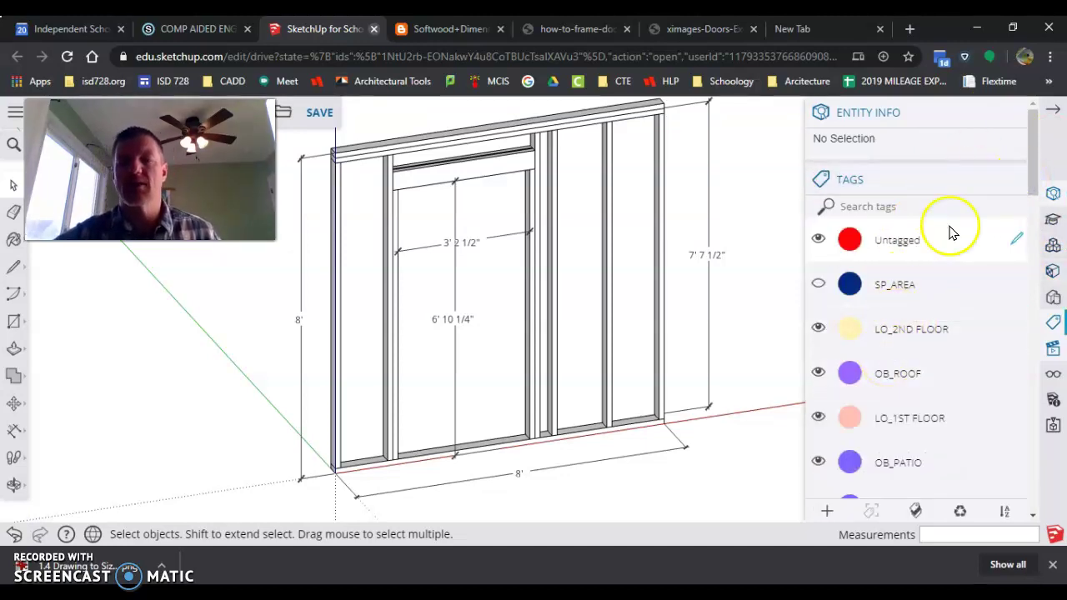
Step: Toggle OB_STUDS visibility off and back on to confirm the studs hide and reappear
double_click(907, 377)
scroll(907, 380, "down", 5)
scroll(886, 405, "down", 3)
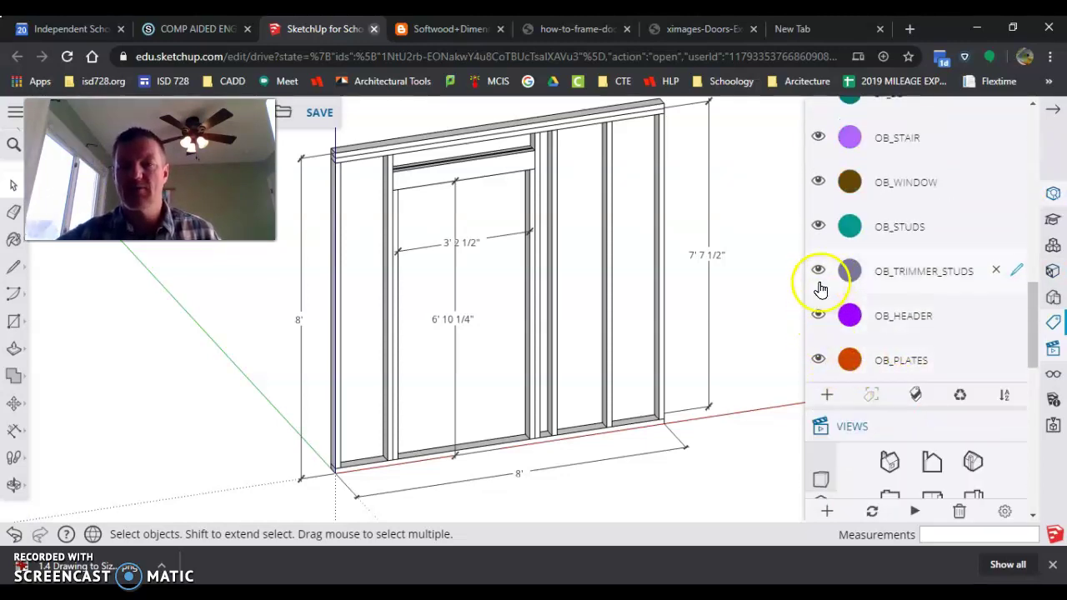
left_click(817, 227)
left_click(815, 226)
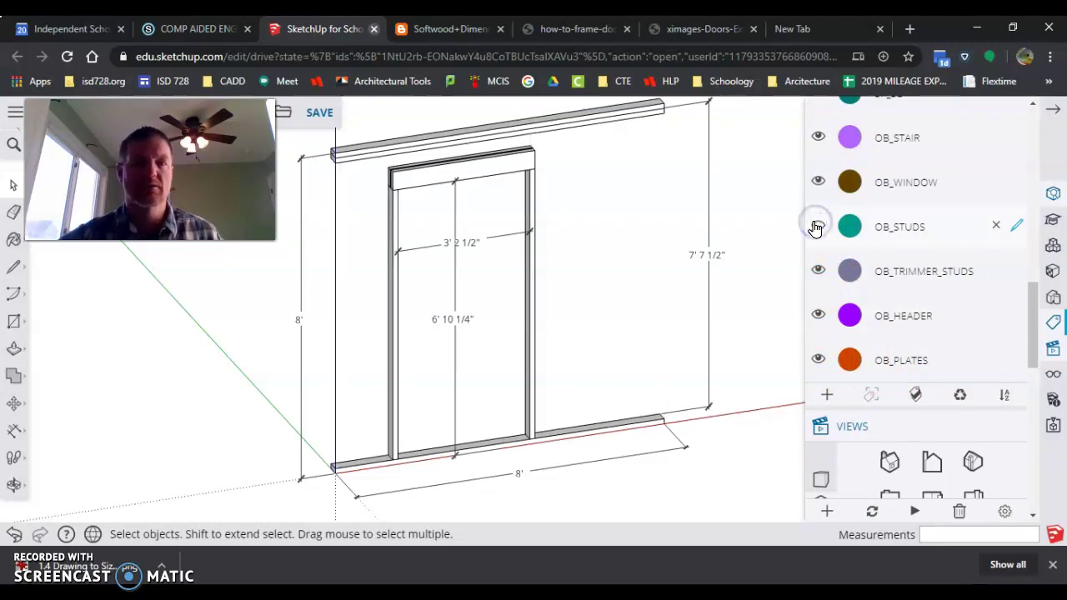
left_click(817, 227)
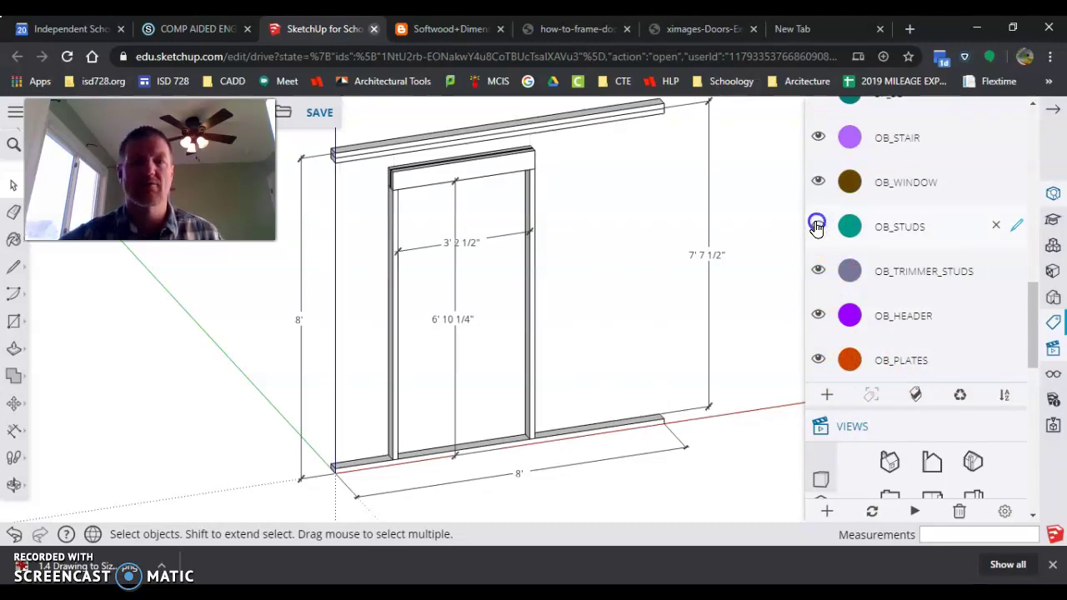
left_click(817, 226)
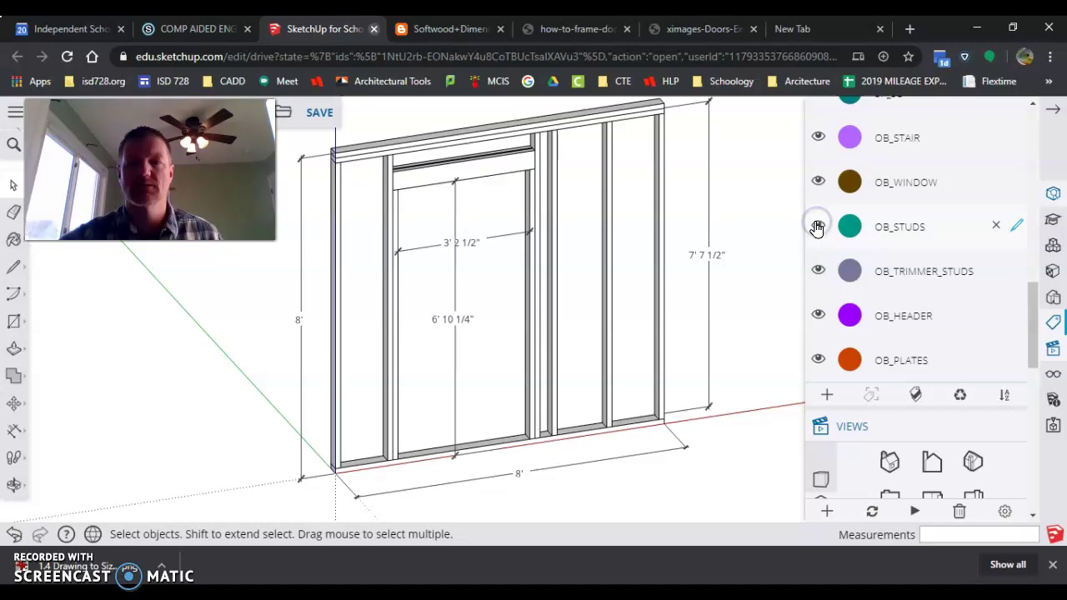
Step: Turn on color by tag and select both trimmer studs beside the door
left_click(917, 395)
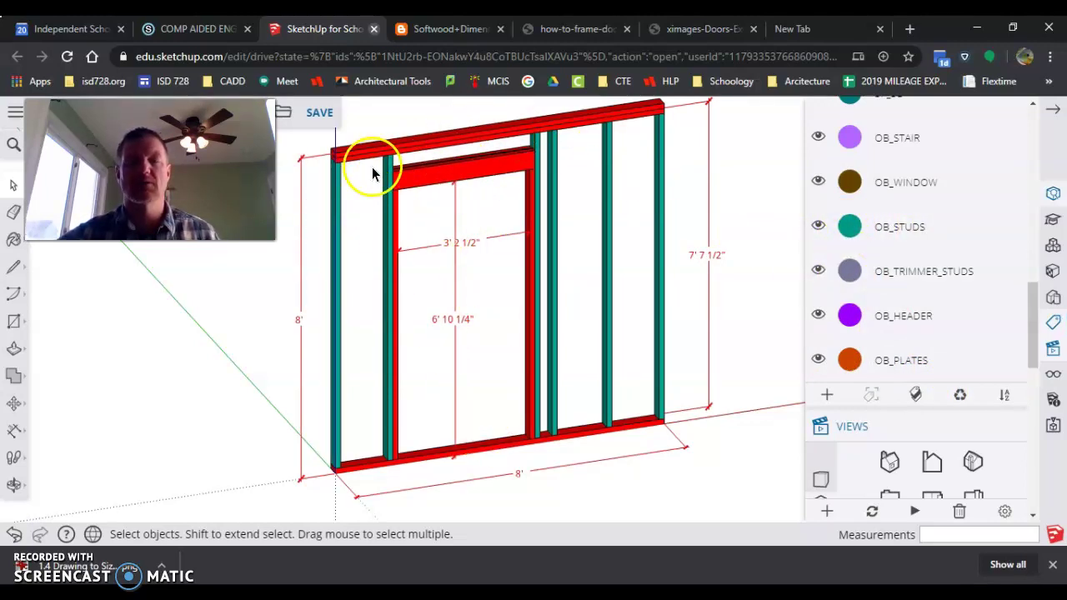
left_click(398, 300)
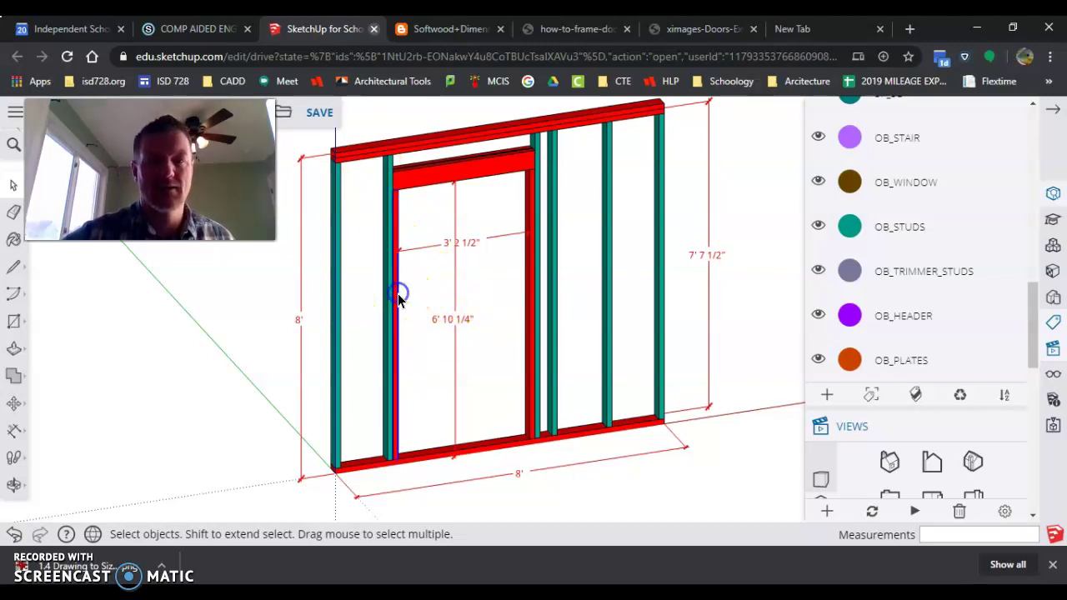
left_click(529, 260, "shift")
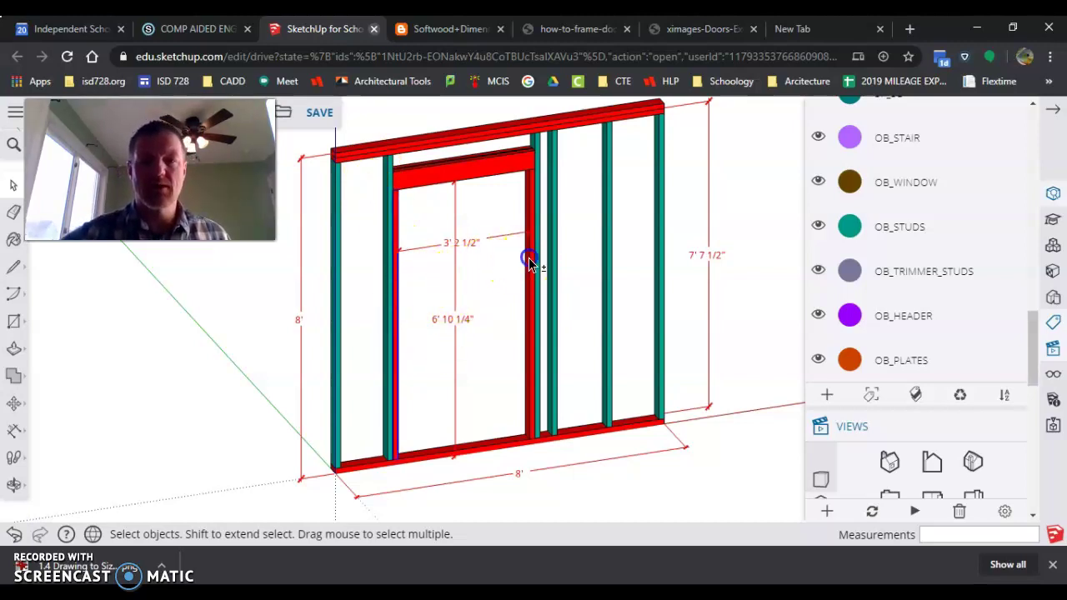
Step: Assign the OB_TRIMMER_STUDS tag to the selected trimmer studs in Entity Info
scroll(930, 201, "up", 5)
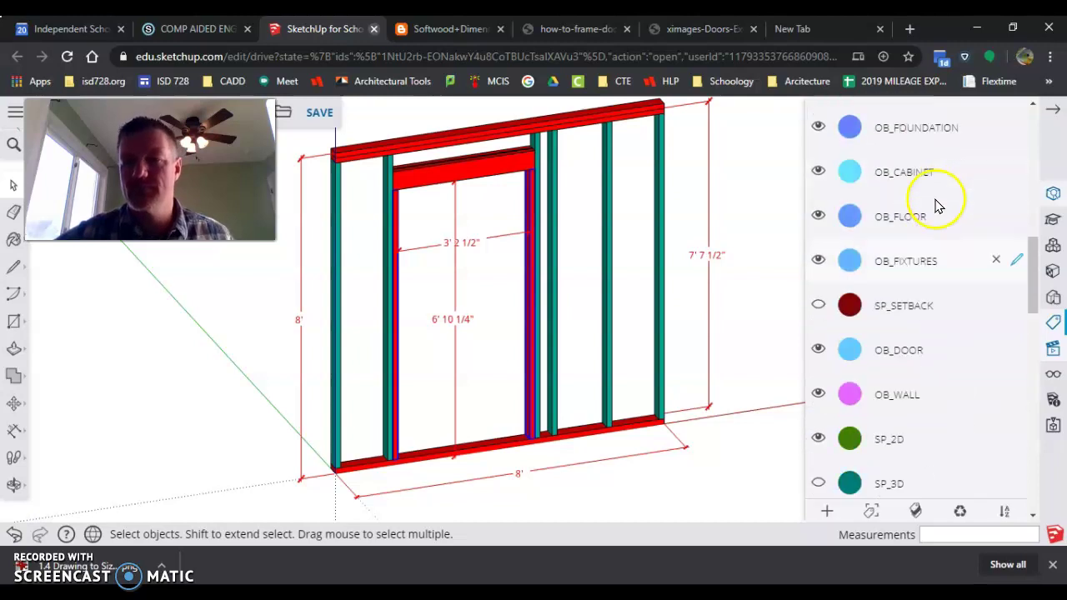
scroll(935, 199, "up", 5)
scroll(935, 199, "up", 3)
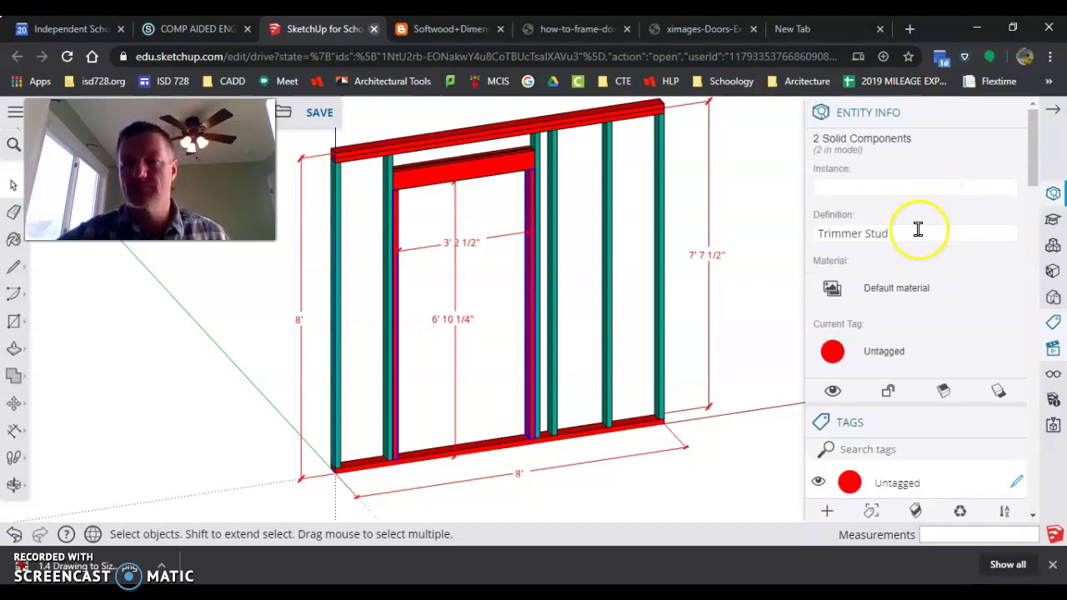
left_click(899, 355)
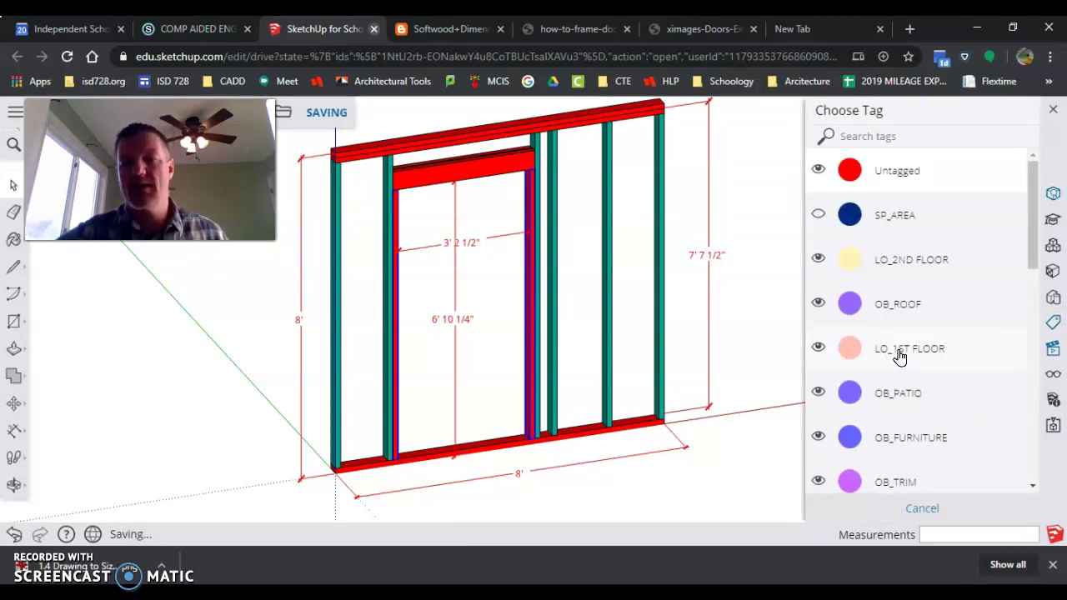
scroll(913, 368, "down", 5)
scroll(913, 367, "down", 3)
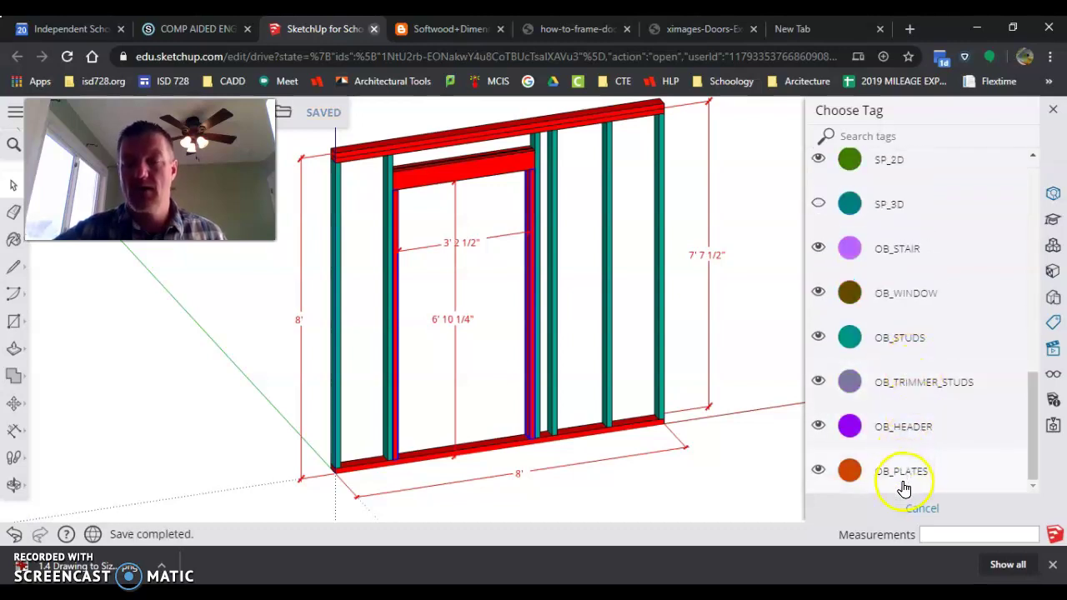
left_click(916, 389)
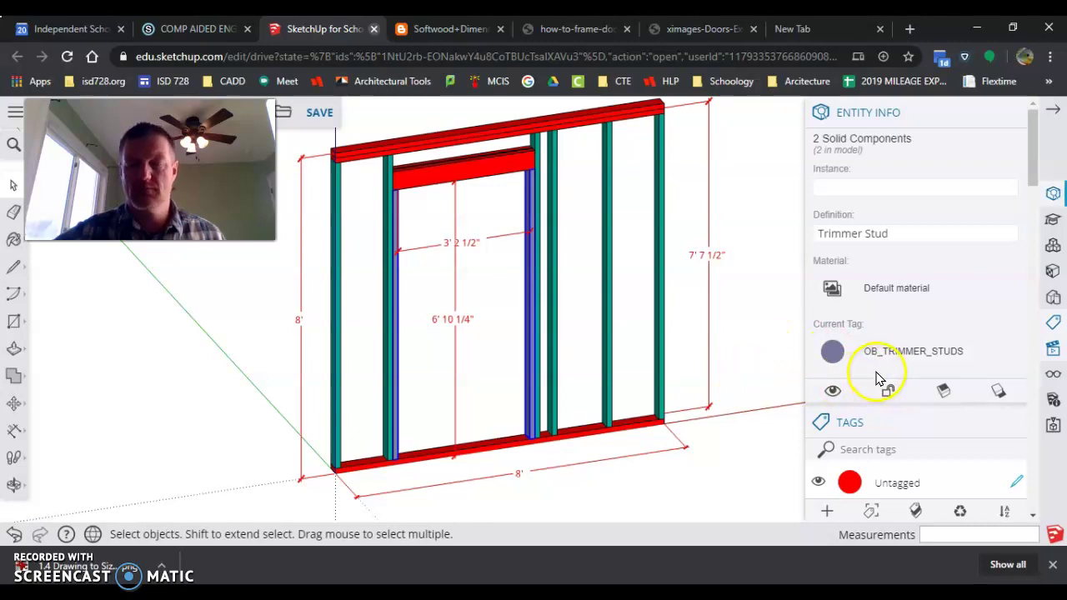
Step: Clear the trimmer stud selection and select the door header
scroll(875, 379, "down", 4)
left_click(676, 354)
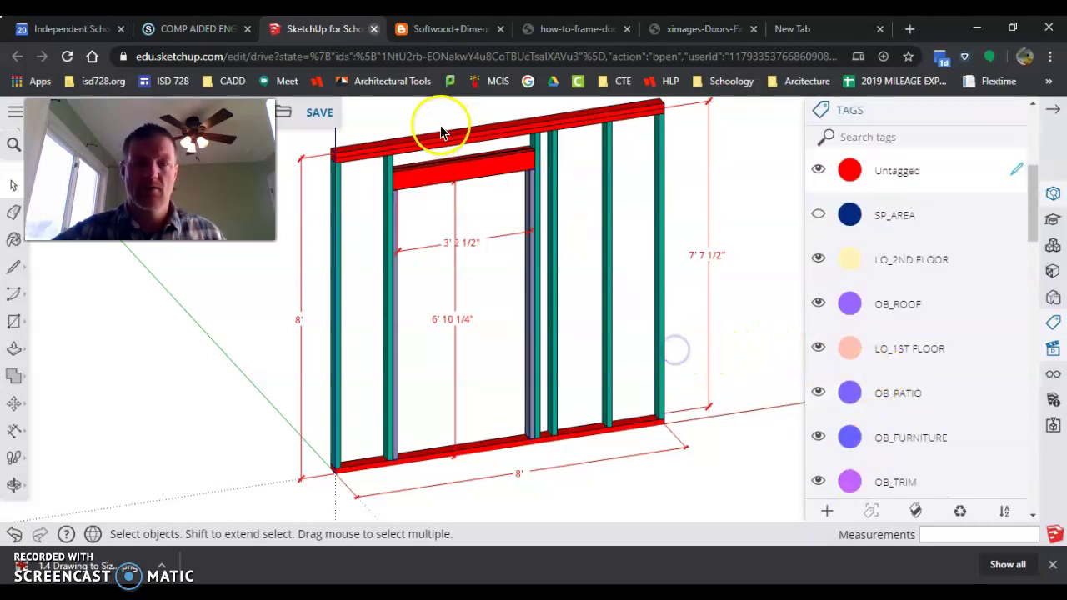
left_click(425, 166)
scroll(424, 167, "up", 2)
scroll(425, 167, "up", 3)
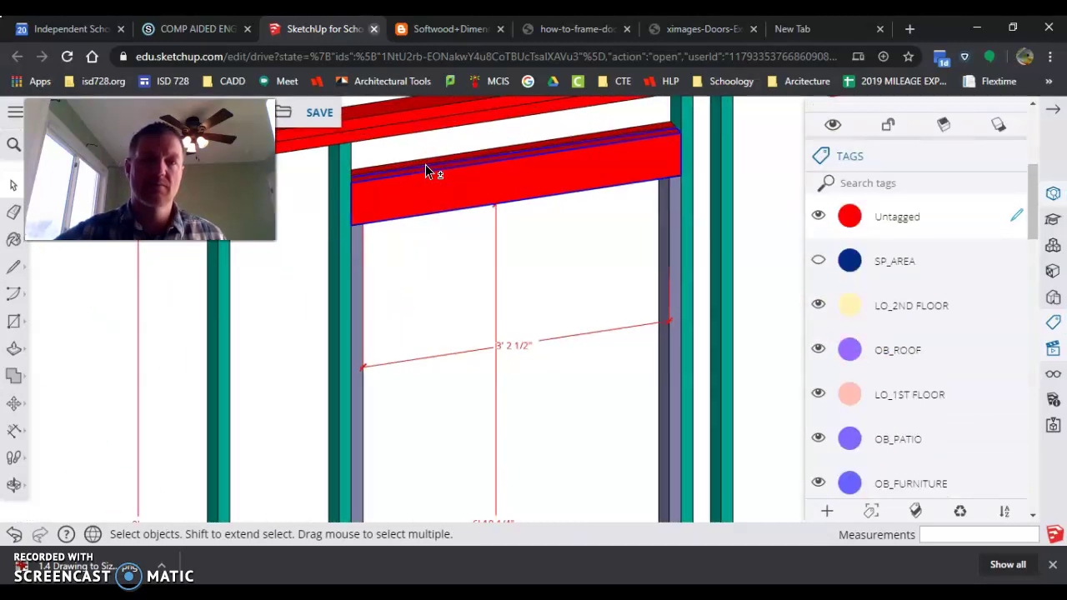
scroll(946, 230, "down", 1)
scroll(945, 250, "down", 4)
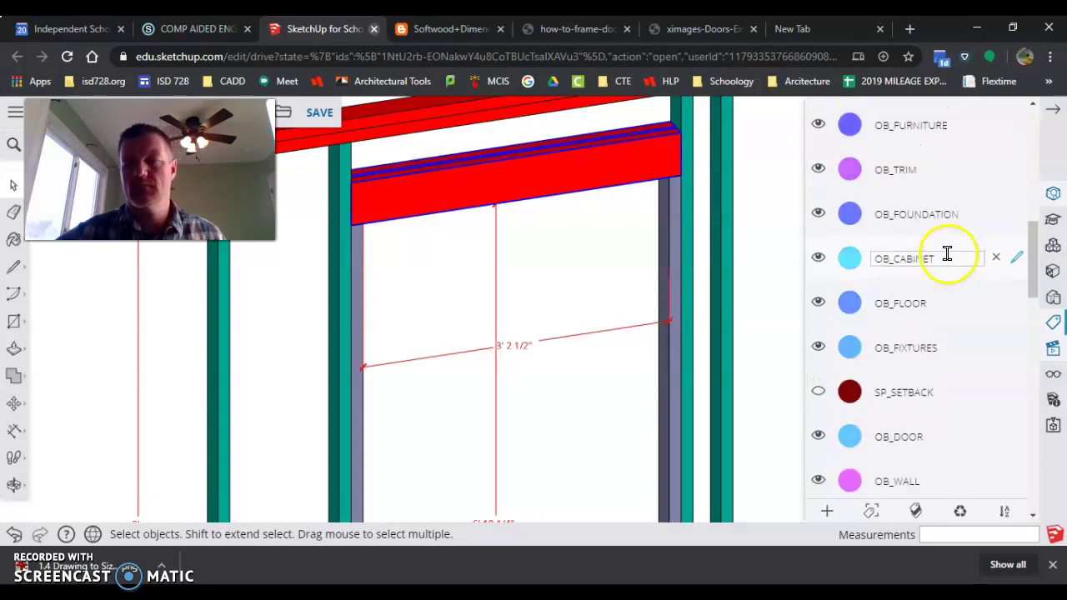
scroll(945, 250, "up", 4)
scroll(946, 254, "up", 2)
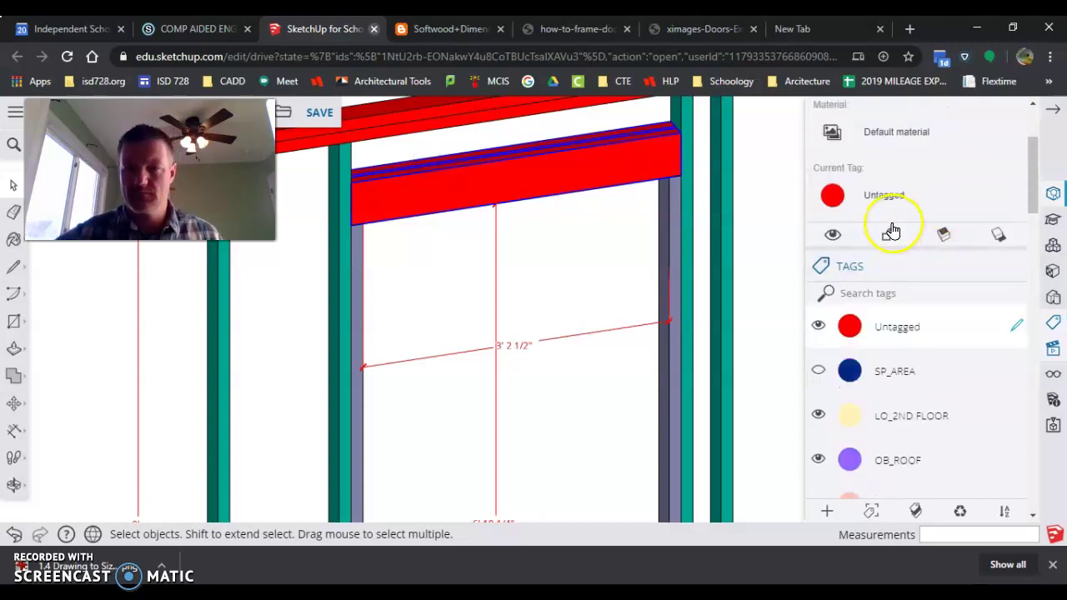
scroll(934, 267, "down", 1)
scroll(907, 196, "up", 2)
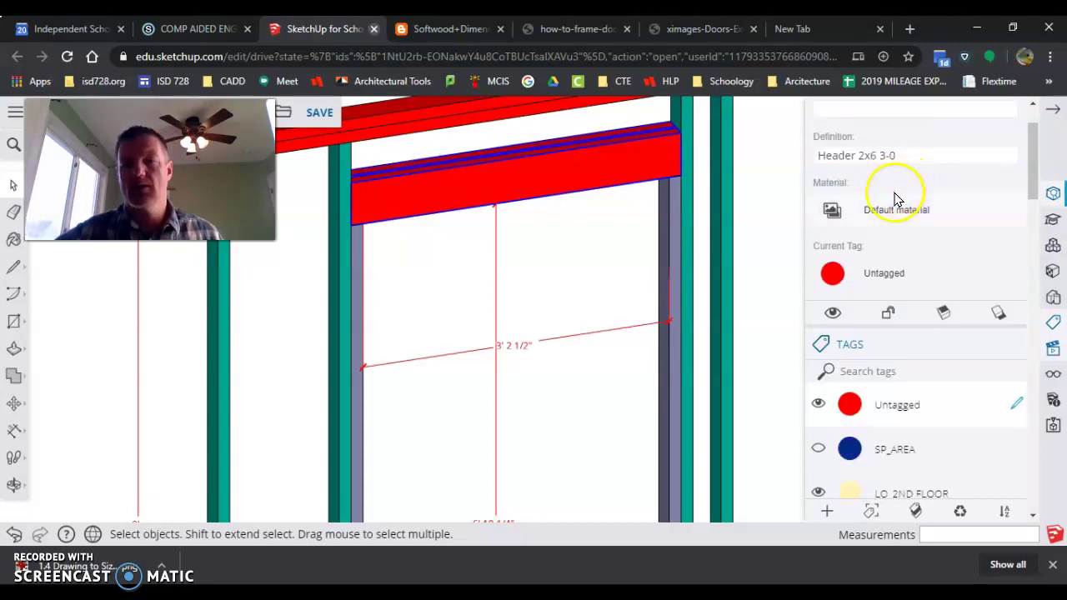
Step: Set the header's tag from Untagged to OB_HEADER in Entity Info
left_click(892, 268)
scroll(918, 323, "down", 1)
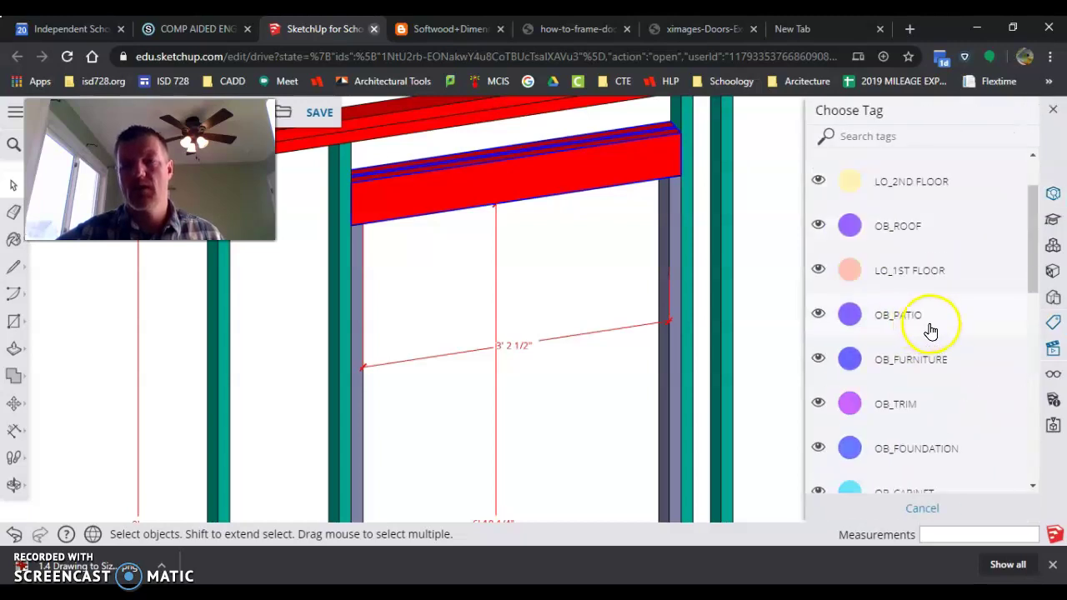
scroll(928, 328, "down", 3)
scroll(929, 339, "down", 3)
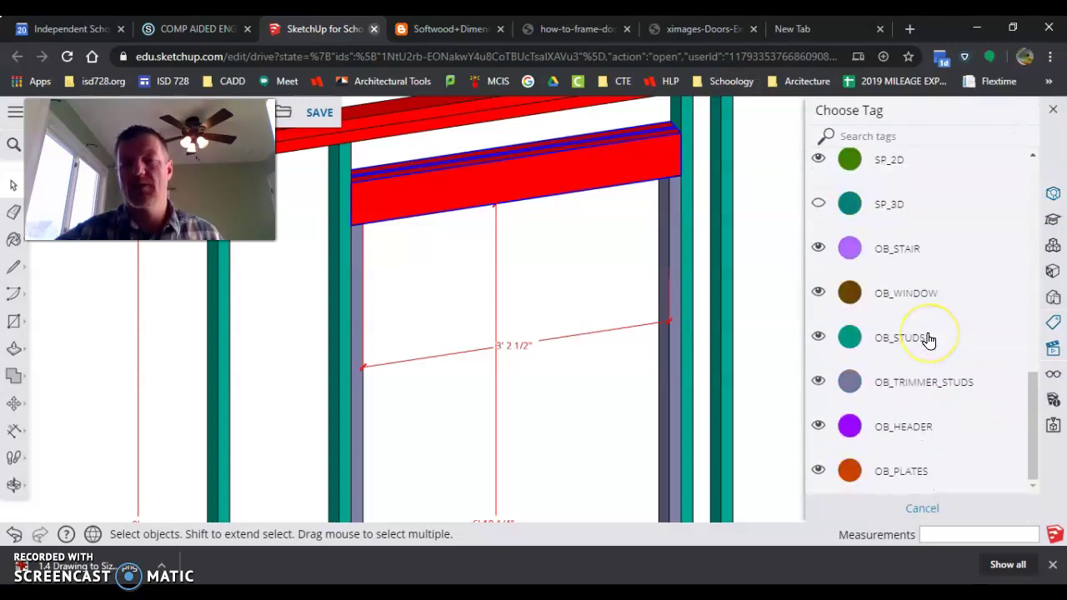
left_click(902, 427)
scroll(581, 317, "down", 2)
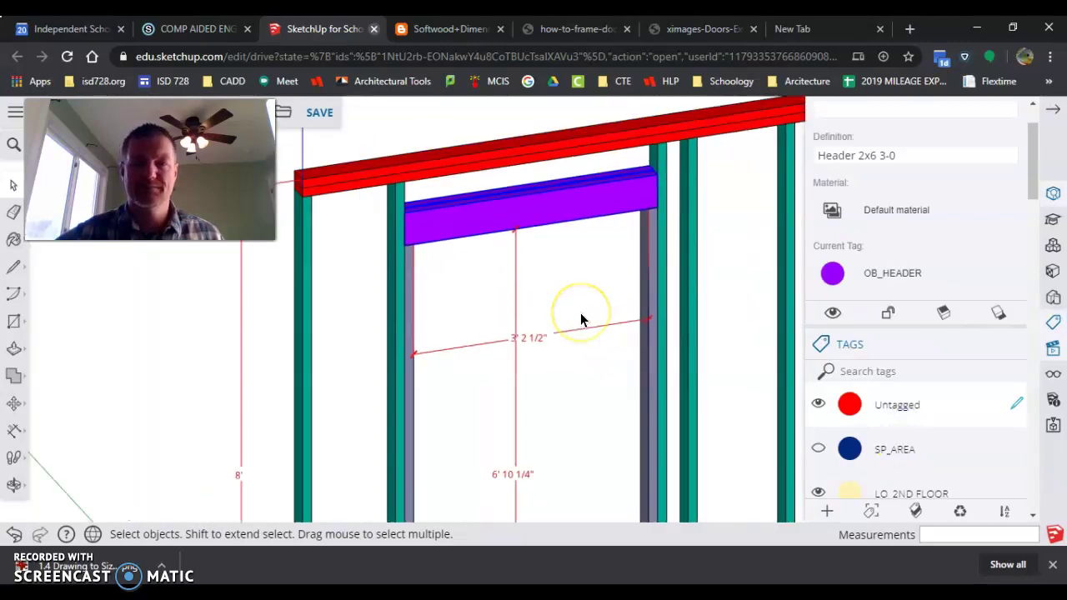
scroll(581, 319, "down", 2)
scroll(566, 213, "up", 1)
scroll(561, 216, "up", 1)
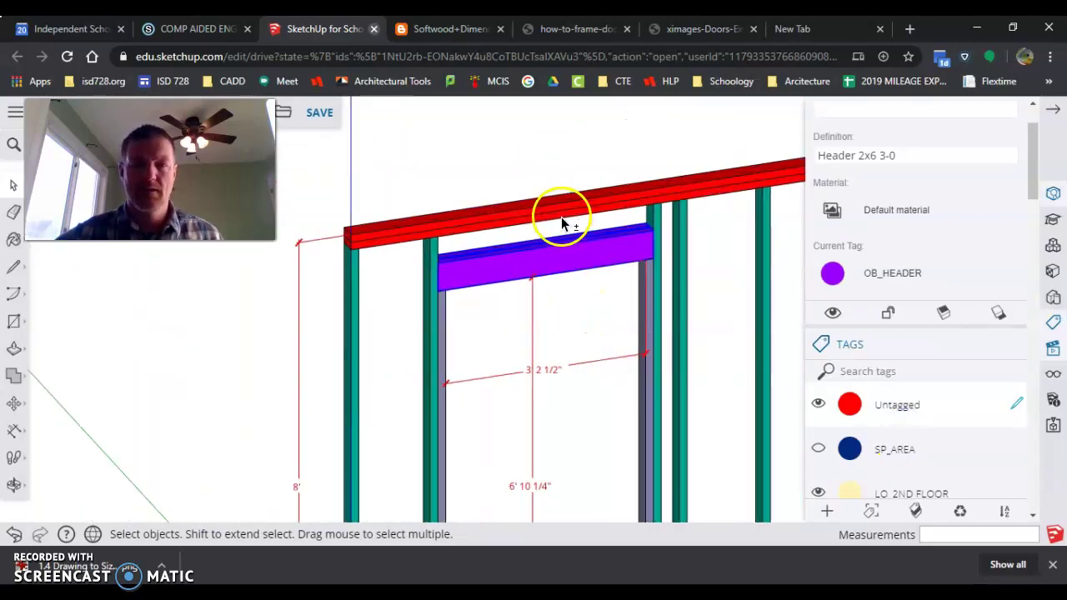
Step: Select the bottom plate and both top plates of the wall
left_click(561, 216)
scroll(560, 208, "down", 1)
scroll(559, 208, "down", 1)
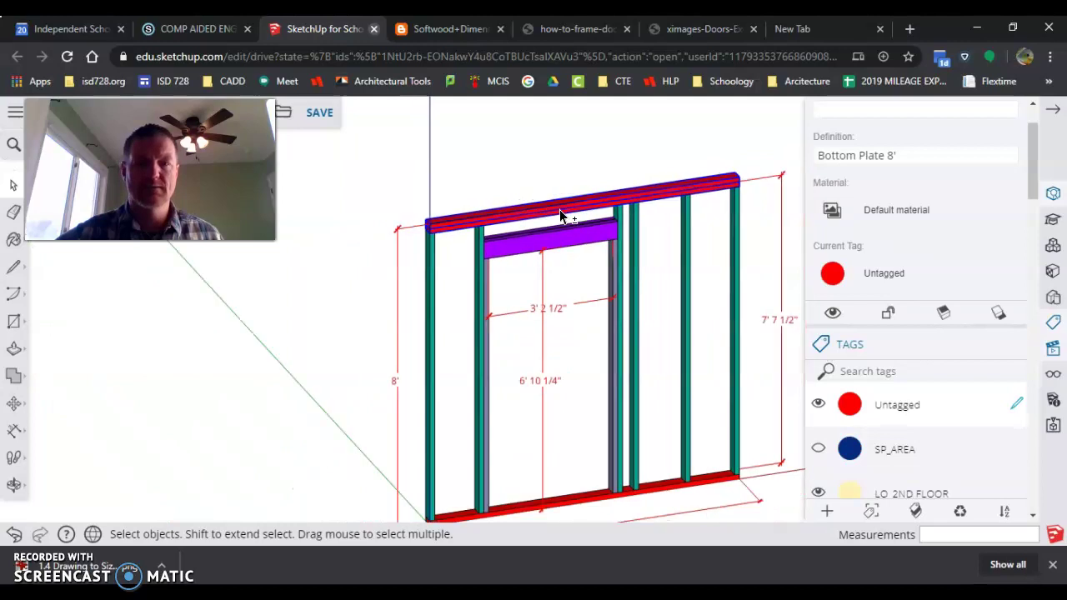
scroll(559, 209, "down", 1)
left_click(567, 473)
left_click(584, 473)
scroll(948, 352, "down", 1)
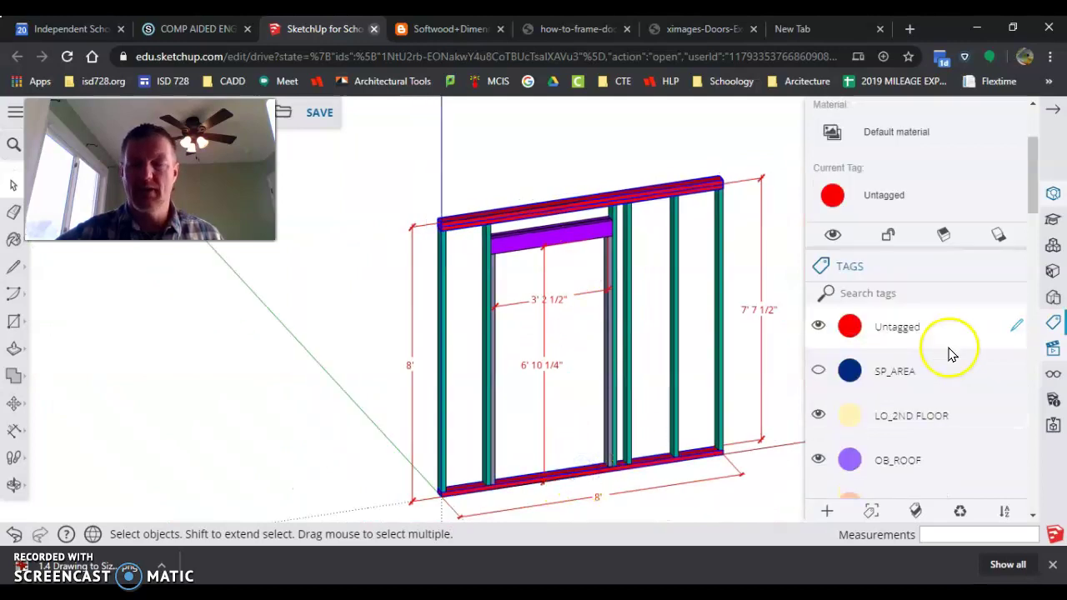
scroll(932, 373, "down", 3)
scroll(929, 369, "down", 3)
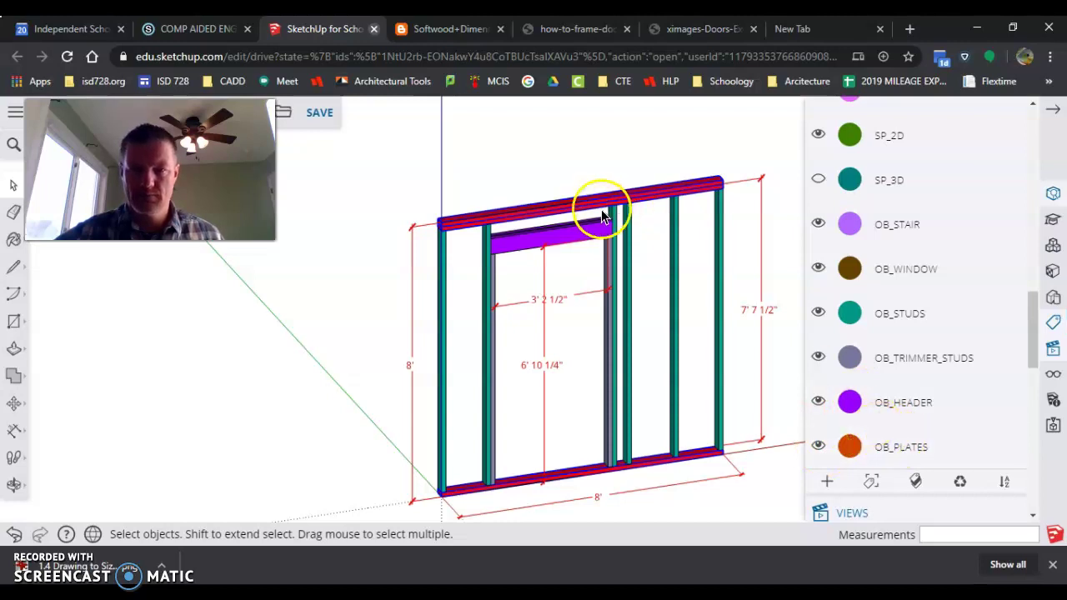
scroll(896, 196, "up", 5)
scroll(909, 183, "up", 5)
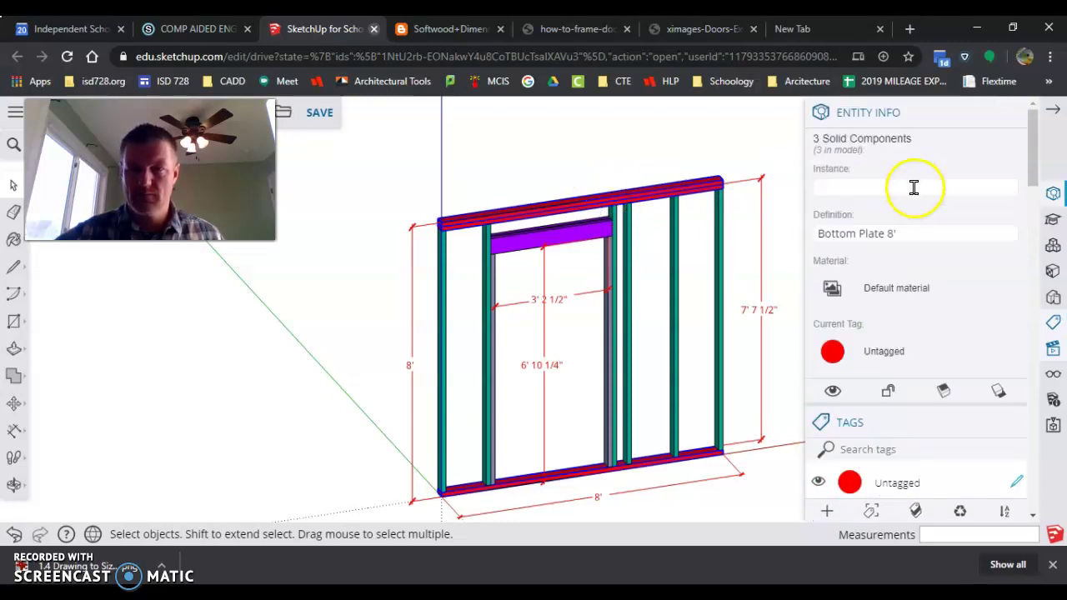
Step: Assign the OB_PLATES tag to the three selected plates in Entity Info
left_click(878, 356)
scroll(901, 467, "down", 4)
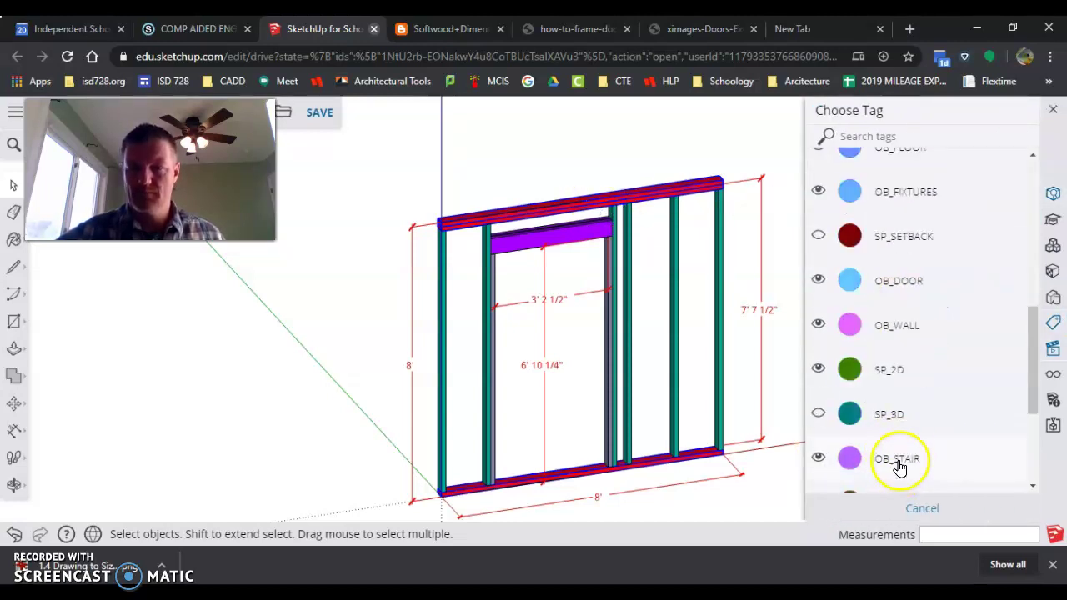
scroll(898, 455, "down", 3)
left_click(900, 472)
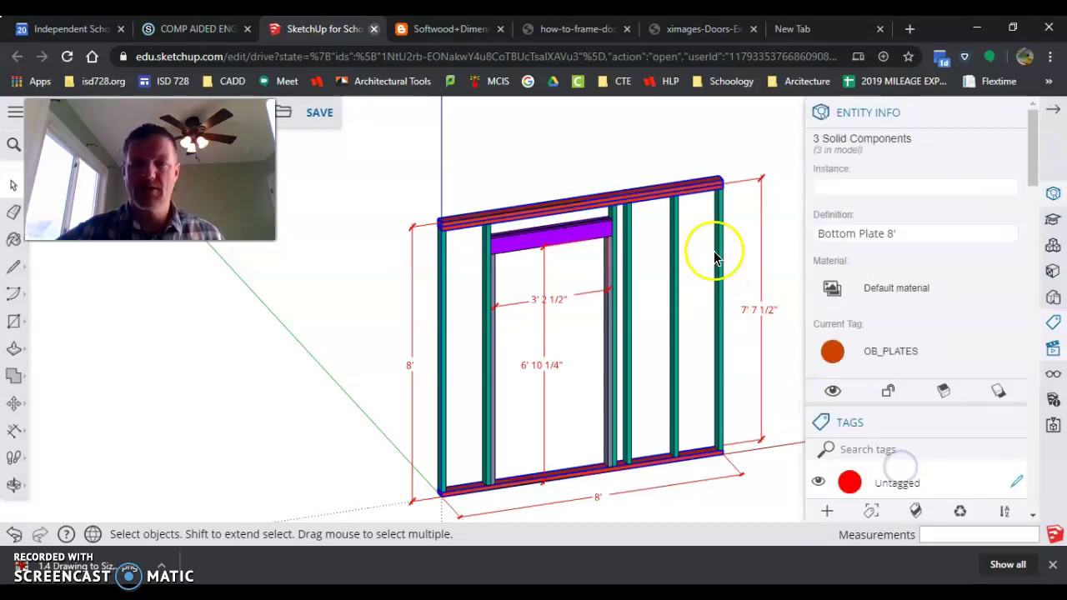
left_click(750, 255)
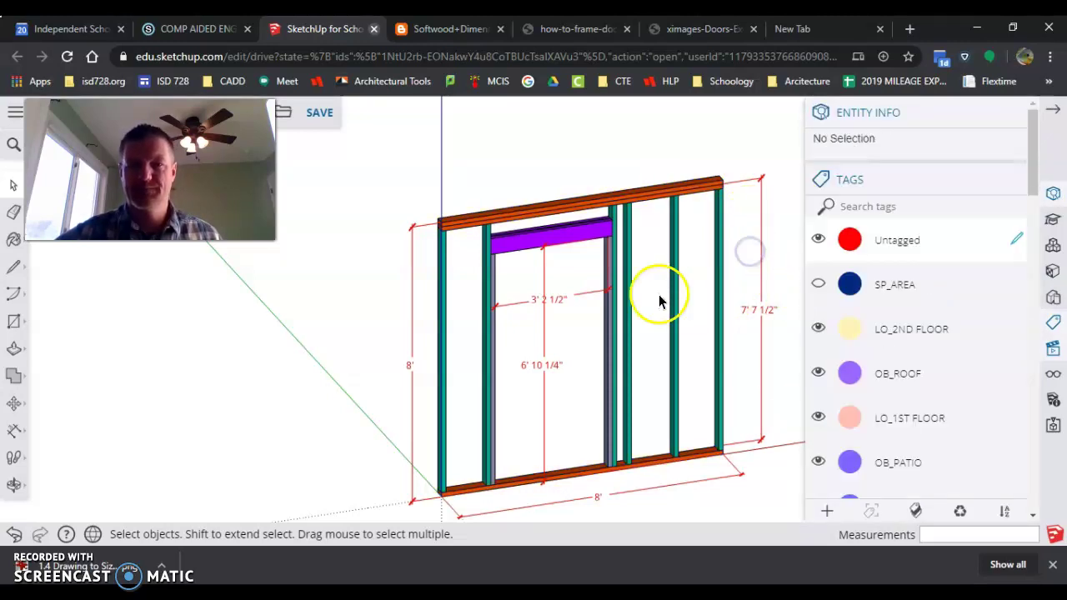
scroll(480, 259, "up", 3)
scroll(487, 250, "up", 1)
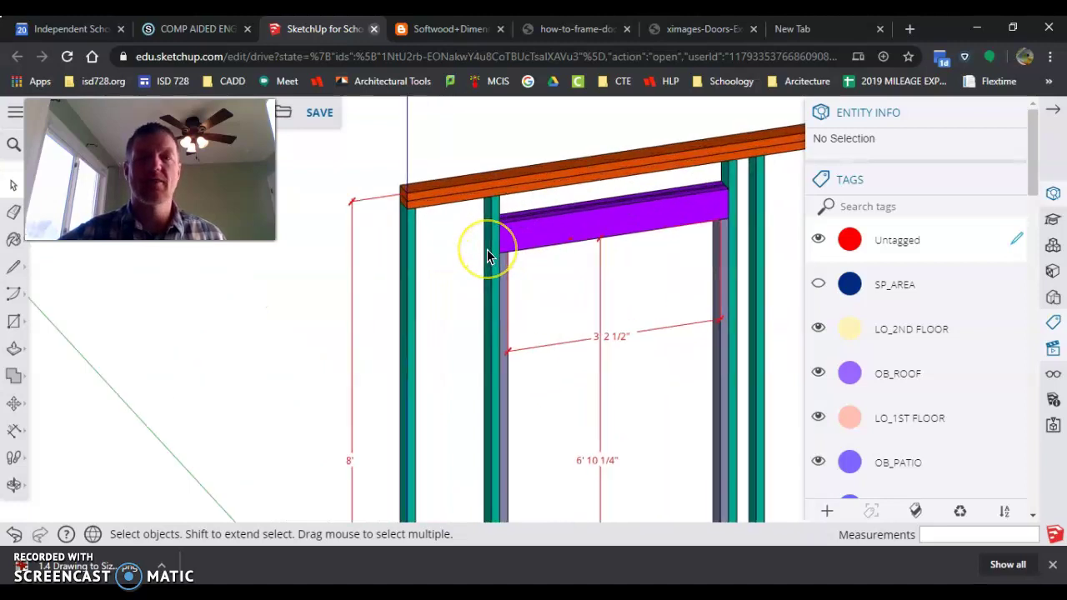
scroll(417, 238, "down", 2)
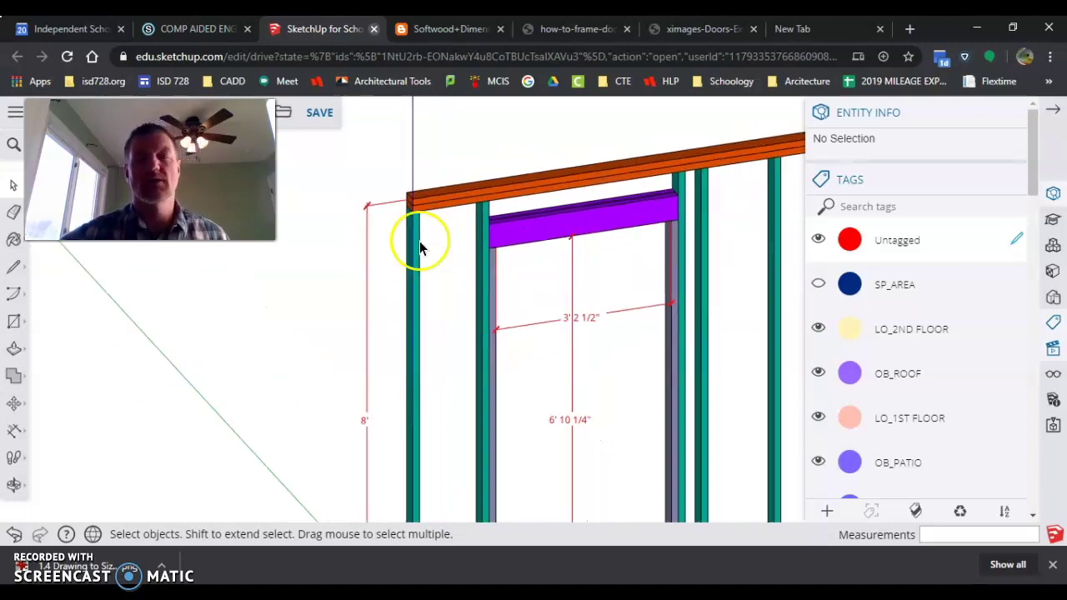
scroll(410, 245, "down", 2)
scroll(901, 387, "down", 5)
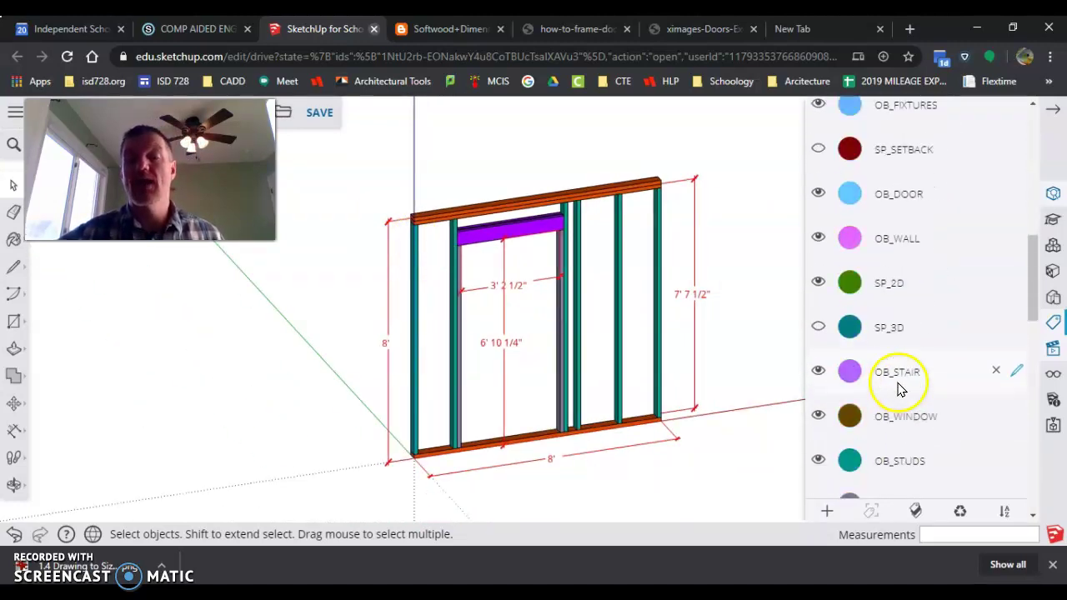
scroll(896, 384, "down", 5)
double_click(901, 207)
scroll(901, 207, "up", 3)
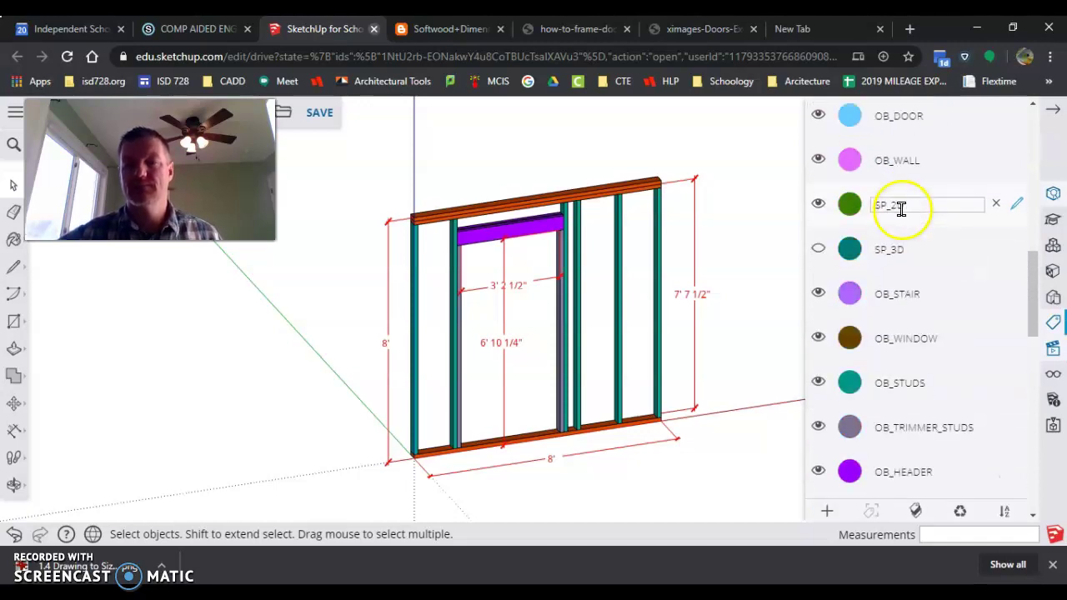